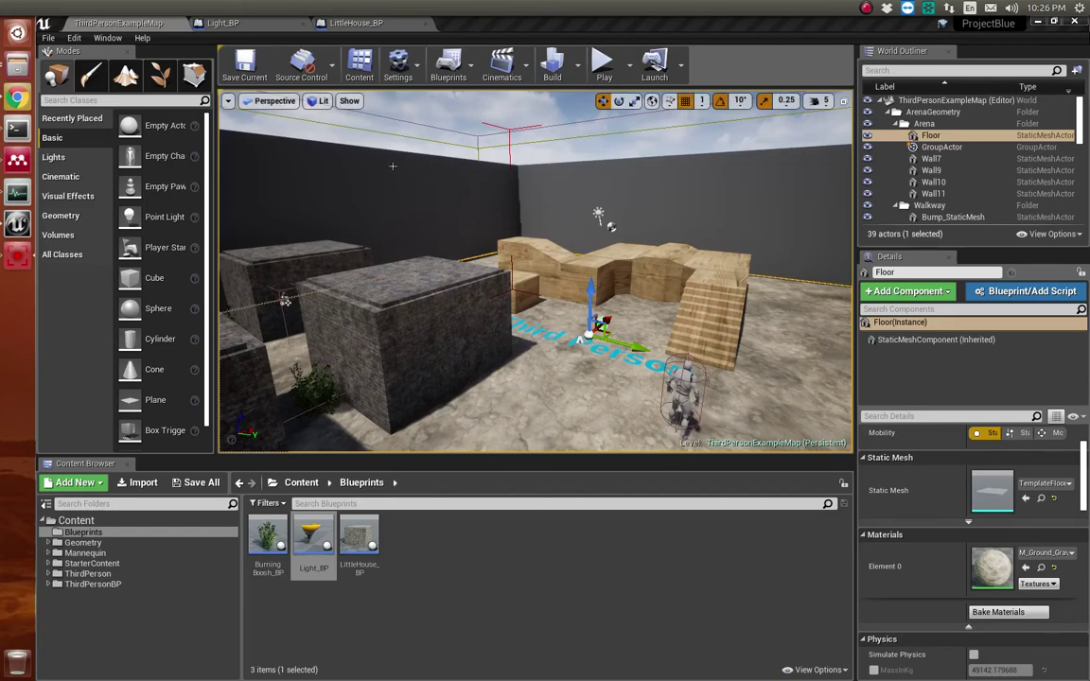
Bring up the Blueprint tutorial video, scroll through it, and return to the Unreal project.
left_click(23, 106)
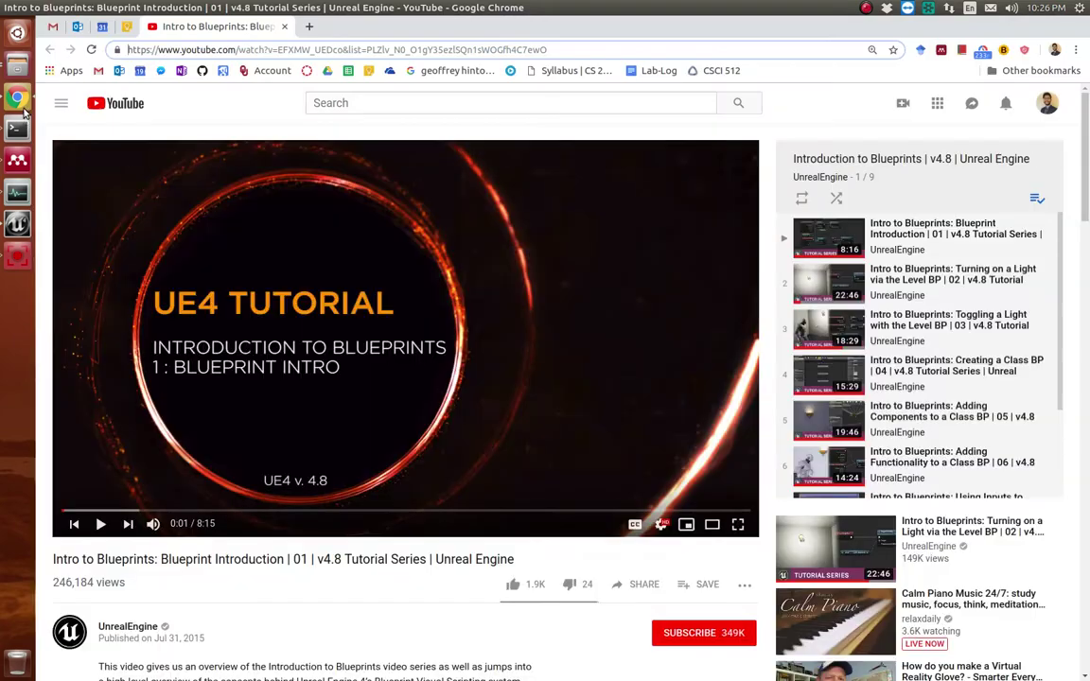
scroll(316, 365, "down", 5)
scroll(302, 418, "up", 4)
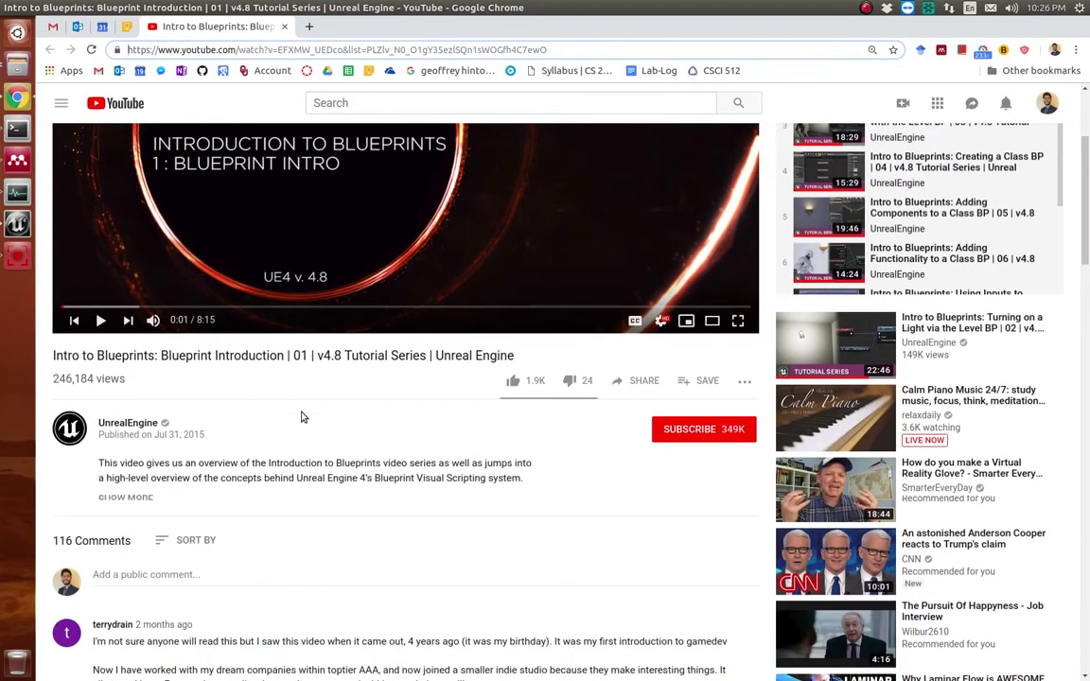
scroll(816, 348, "up", 1)
scroll(823, 341, "down", 3)
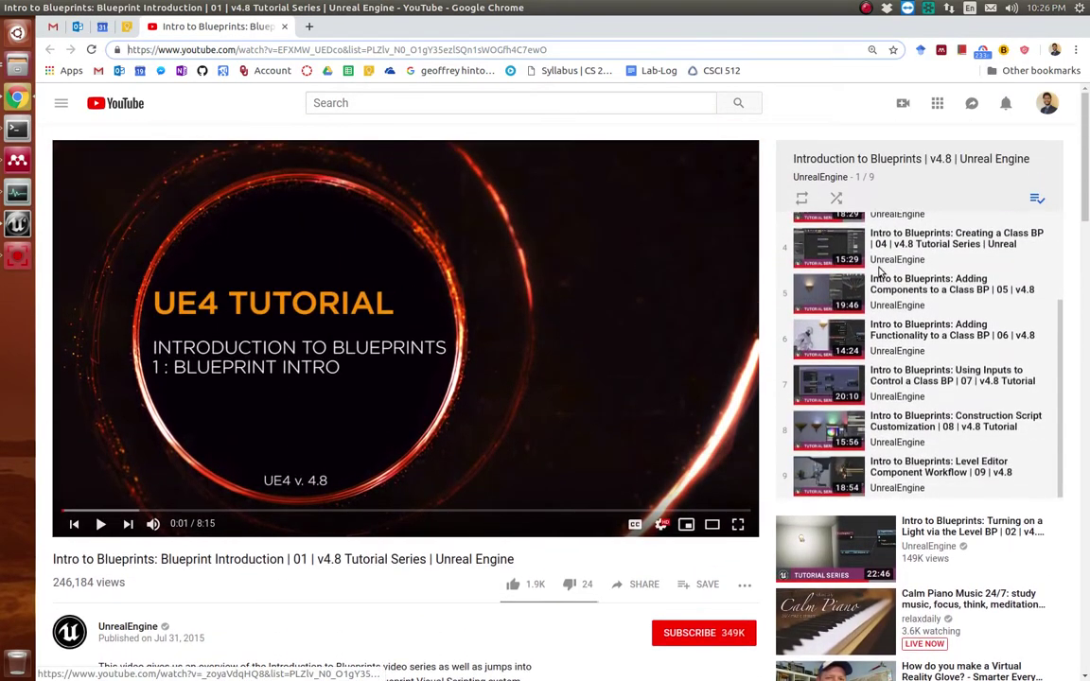
scroll(842, 322, "up", 3)
scroll(857, 303, "down", 1)
scroll(857, 303, "down", 2)
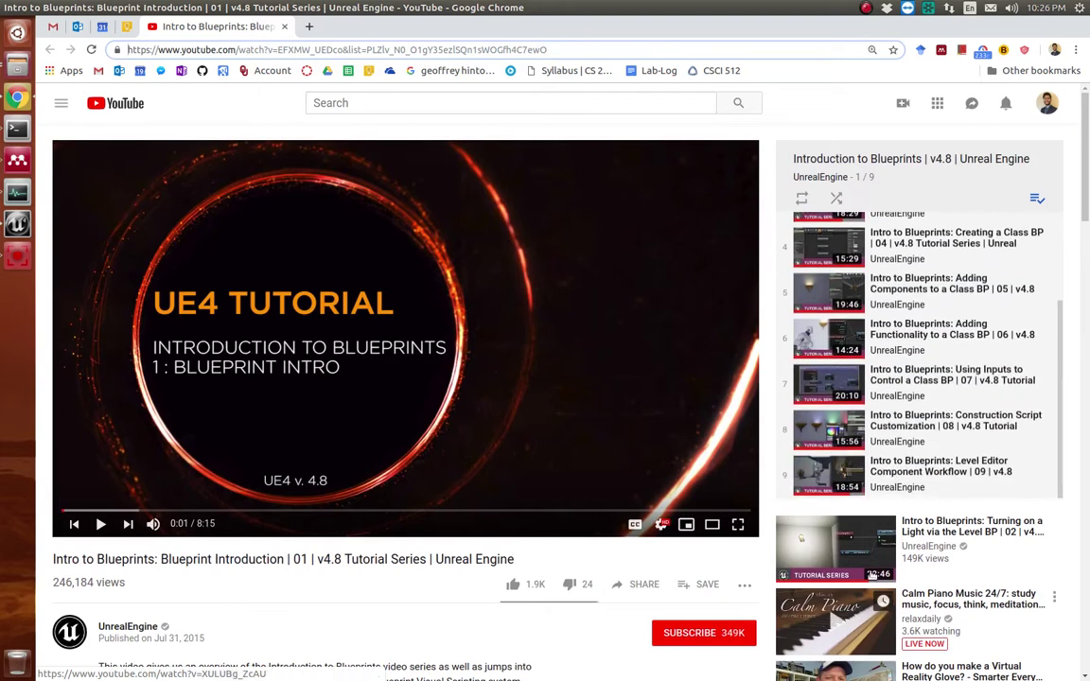
scroll(908, 355, "up", 3)
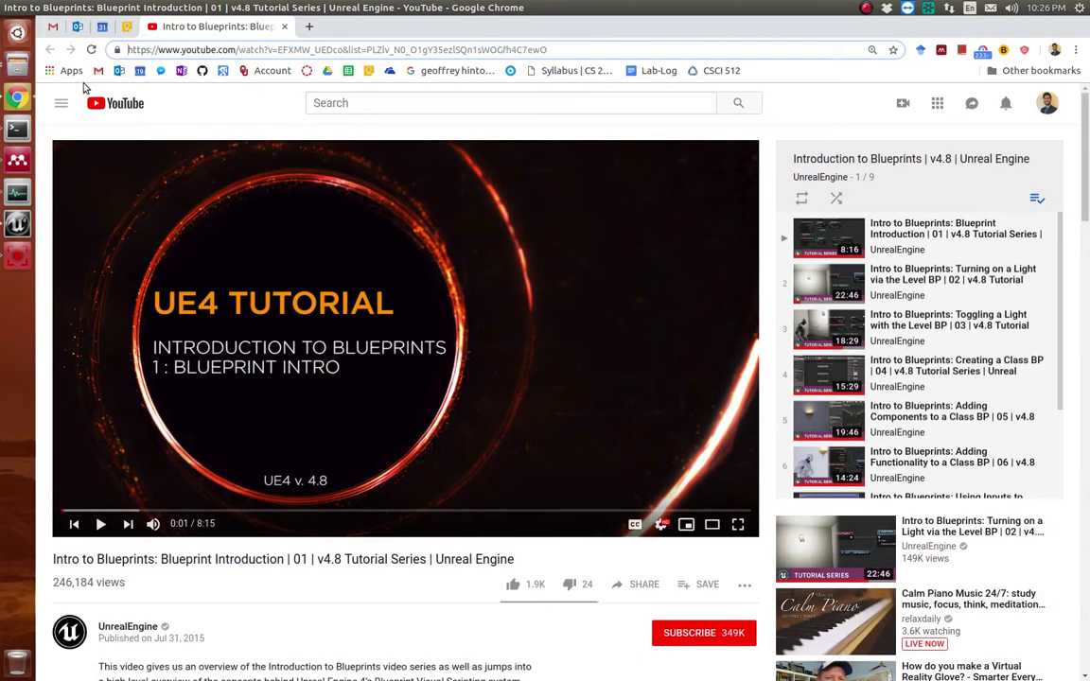
left_click(27, 227)
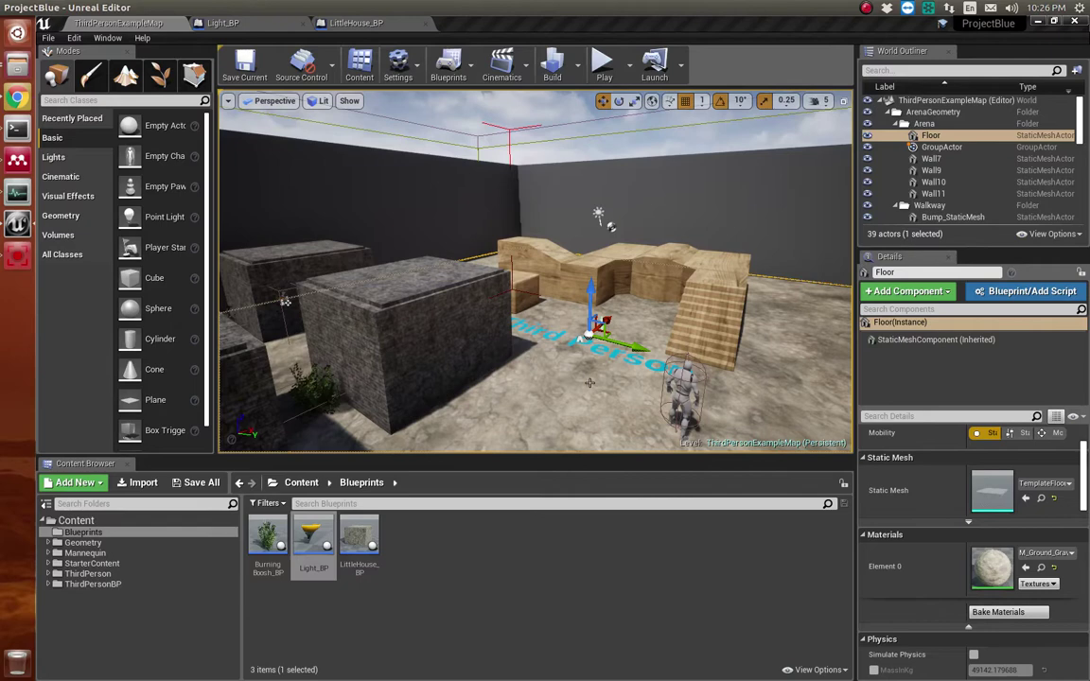
Play the level and run the character up the ramp, along the walkway and onto stone blocks.
left_click(601, 72)
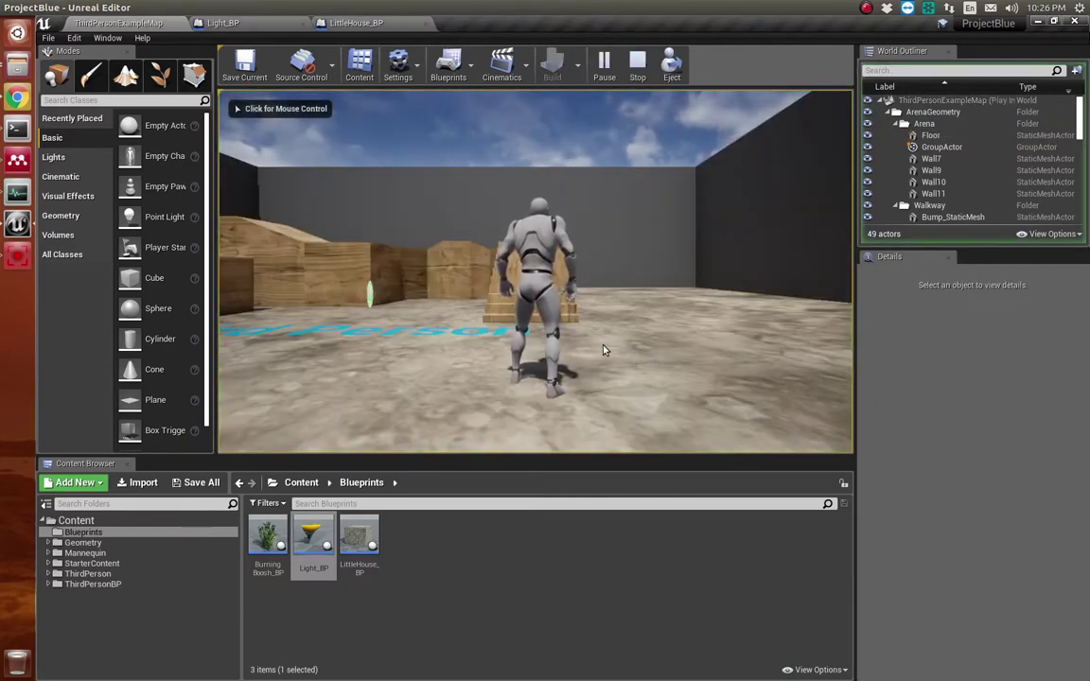
key("w")
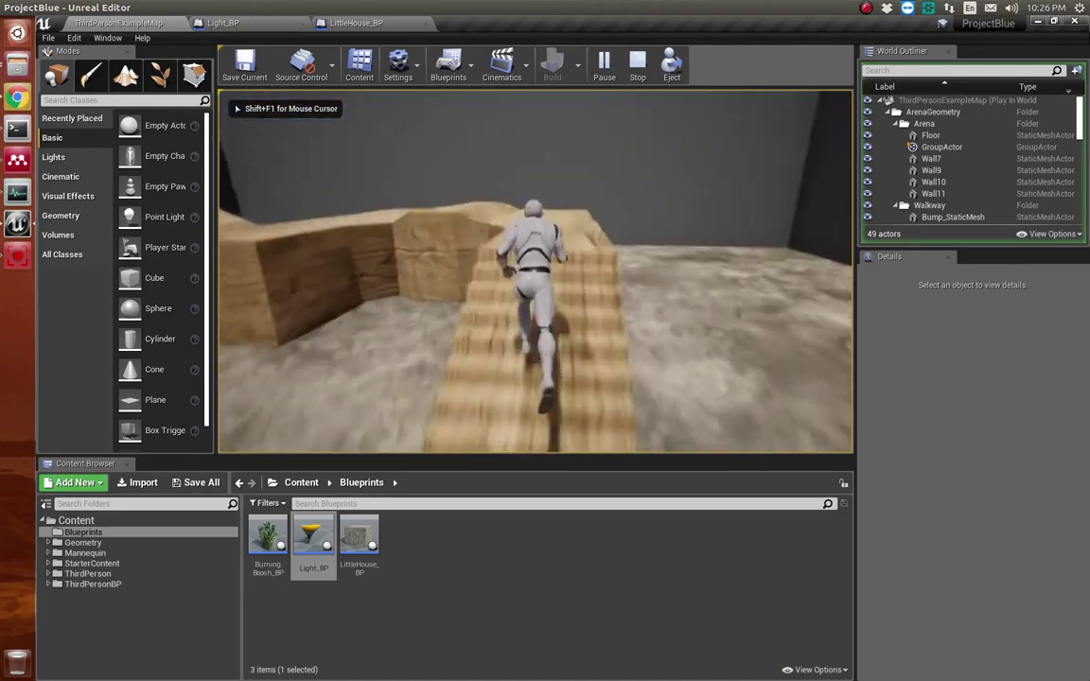
key("w")
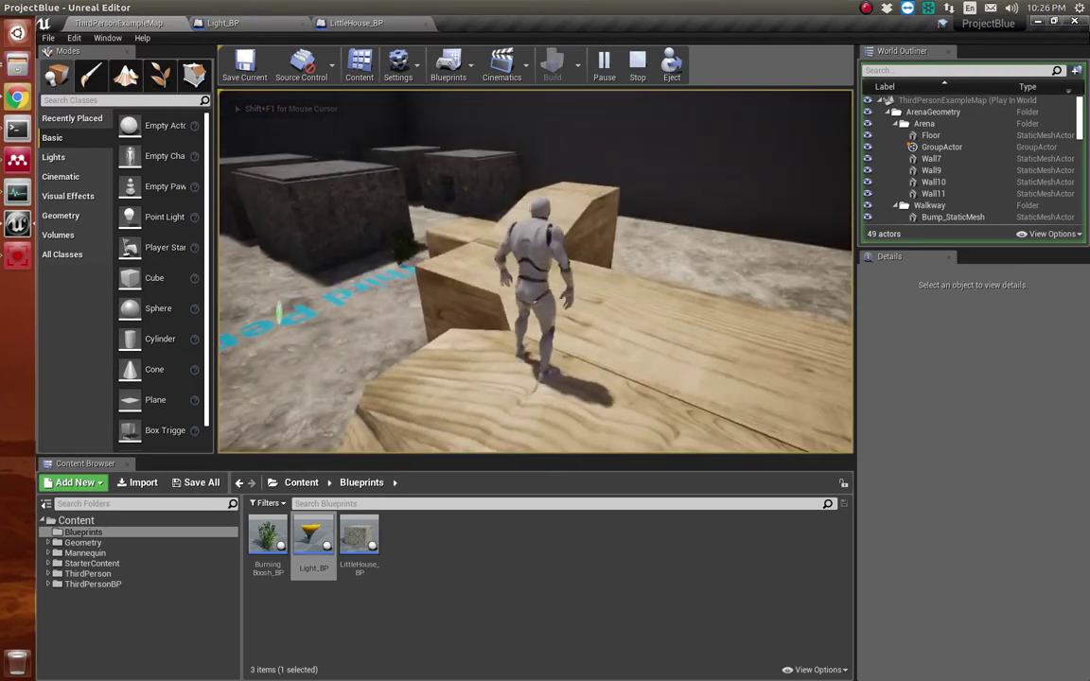
key("w")
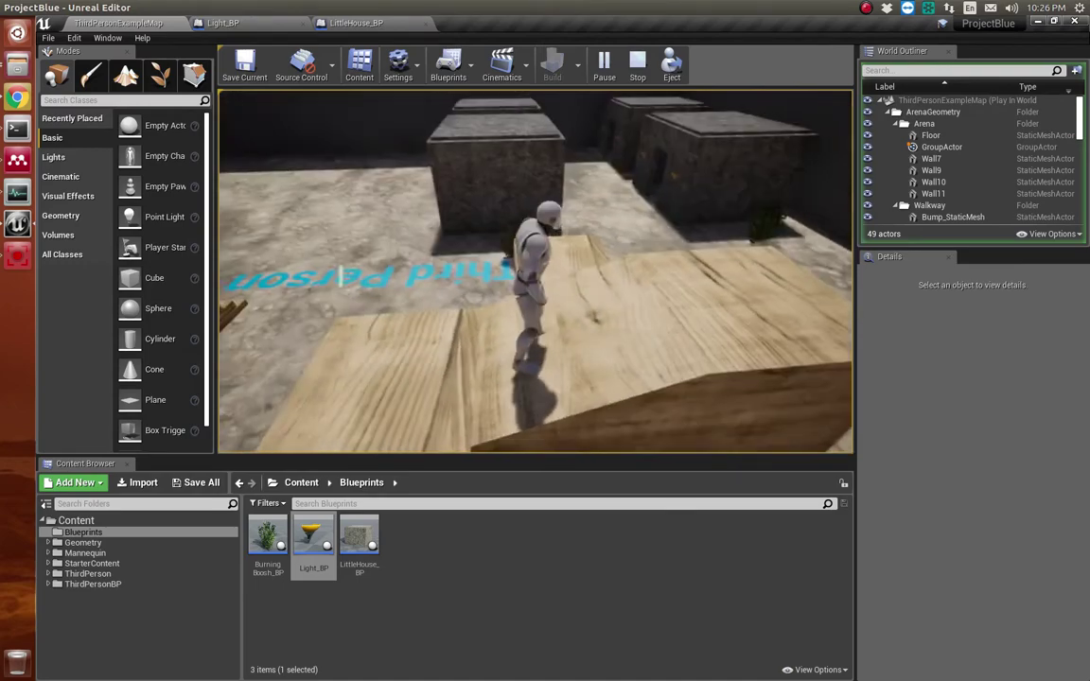
key("space")
key("w")
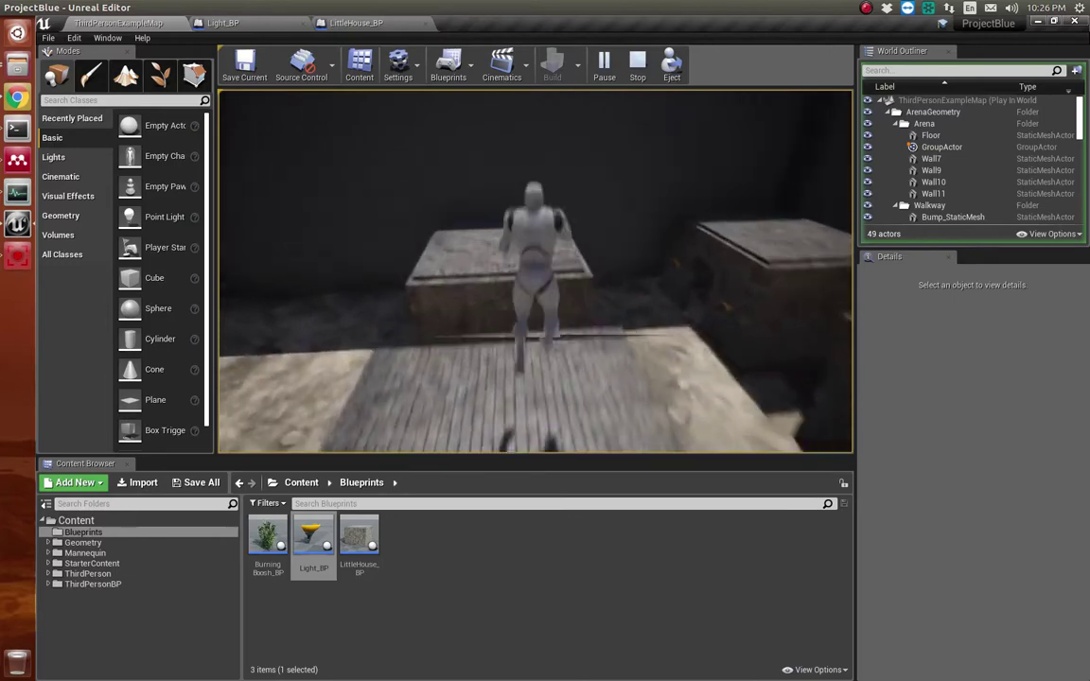
key("w")
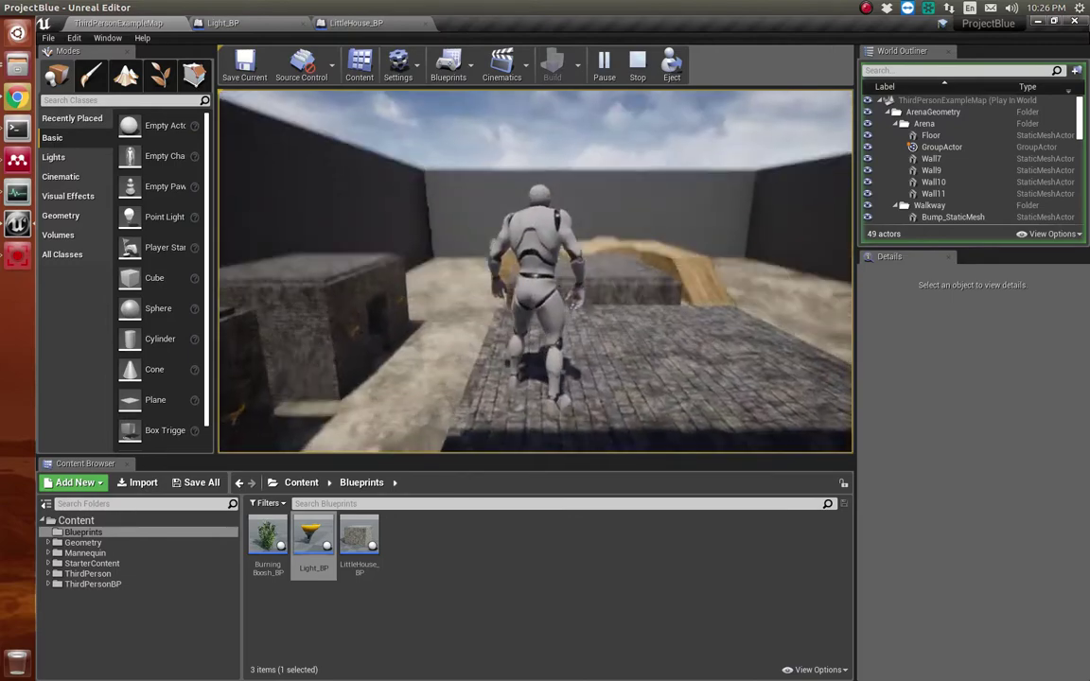
key("w")
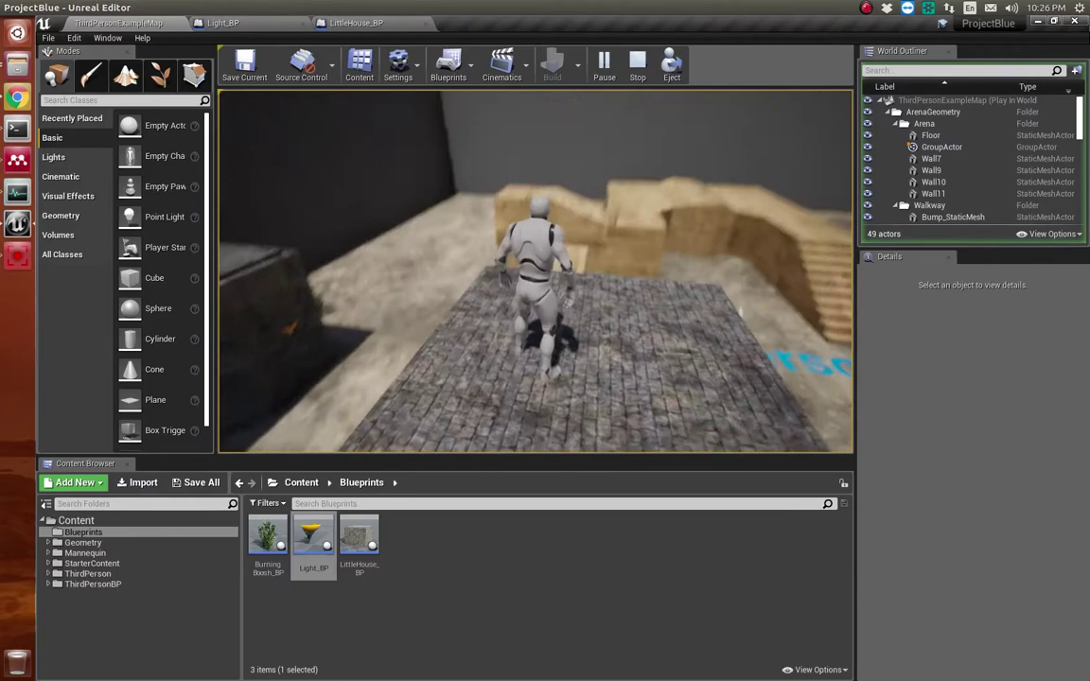
key("w")
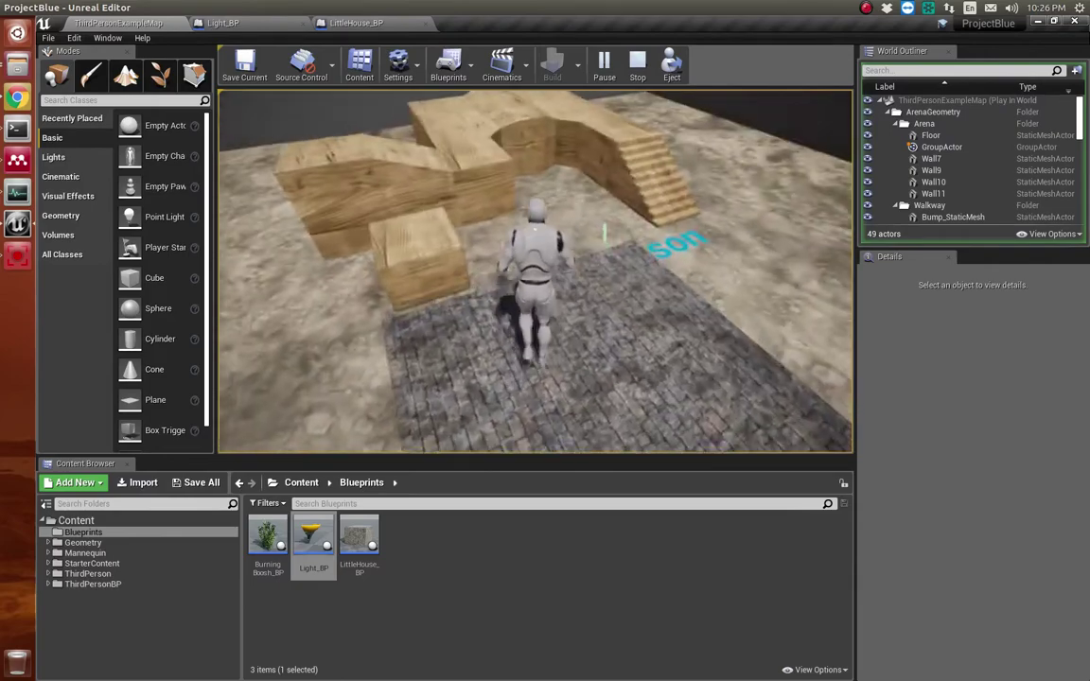
Run the character up the wooden stairs and along the Third Person lettering, then stop playing.
key("w")
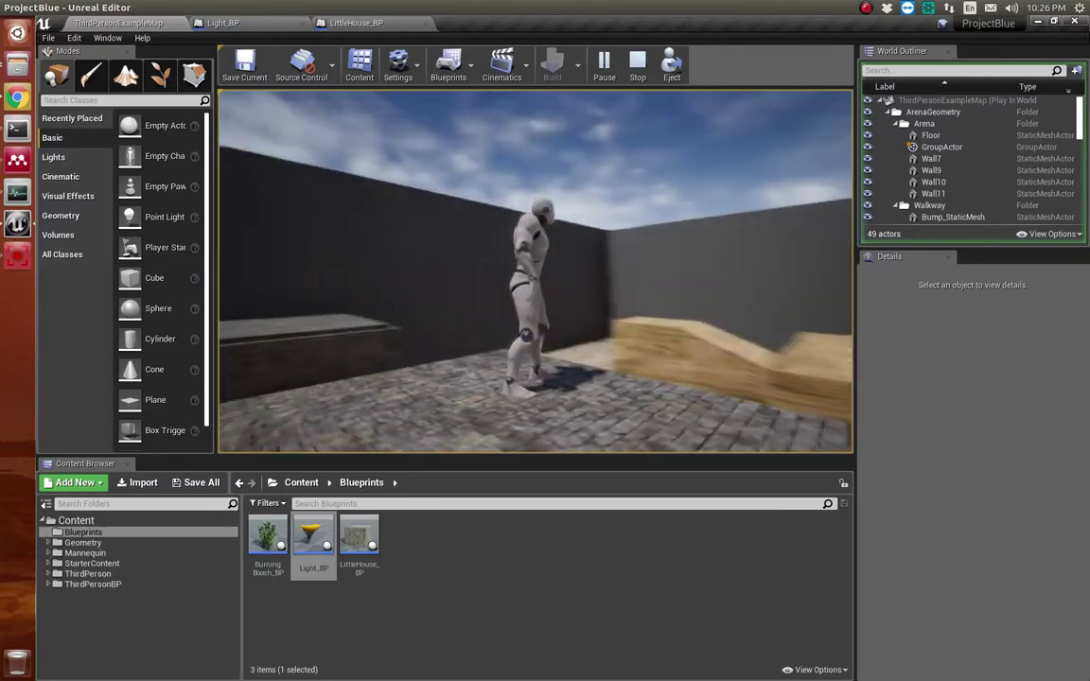
key("w")
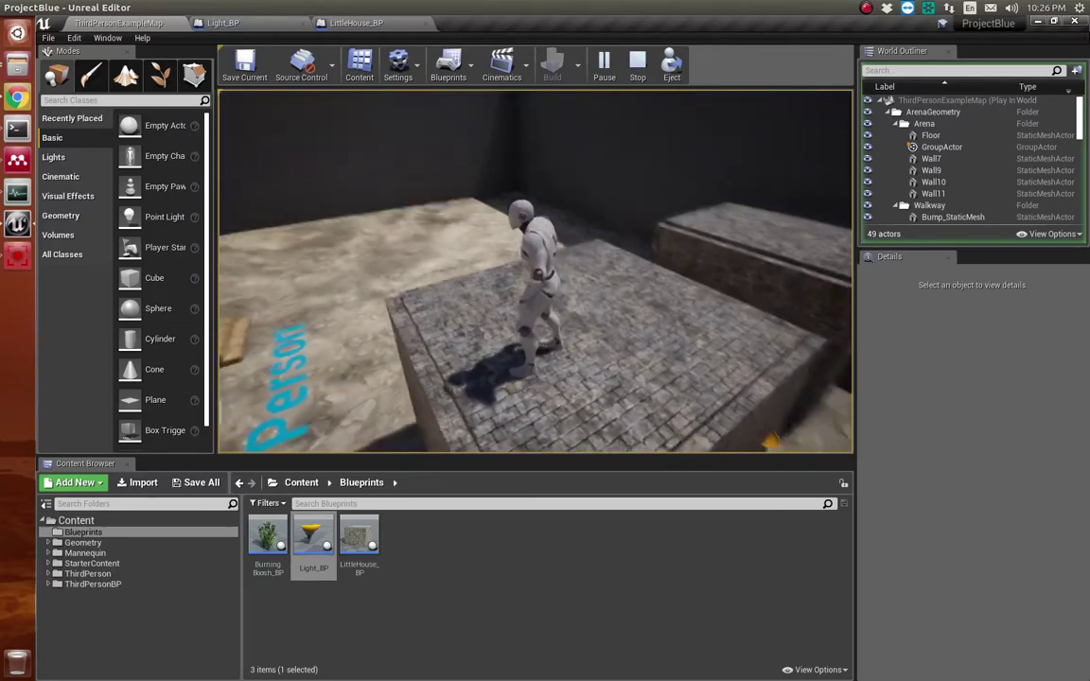
key("w")
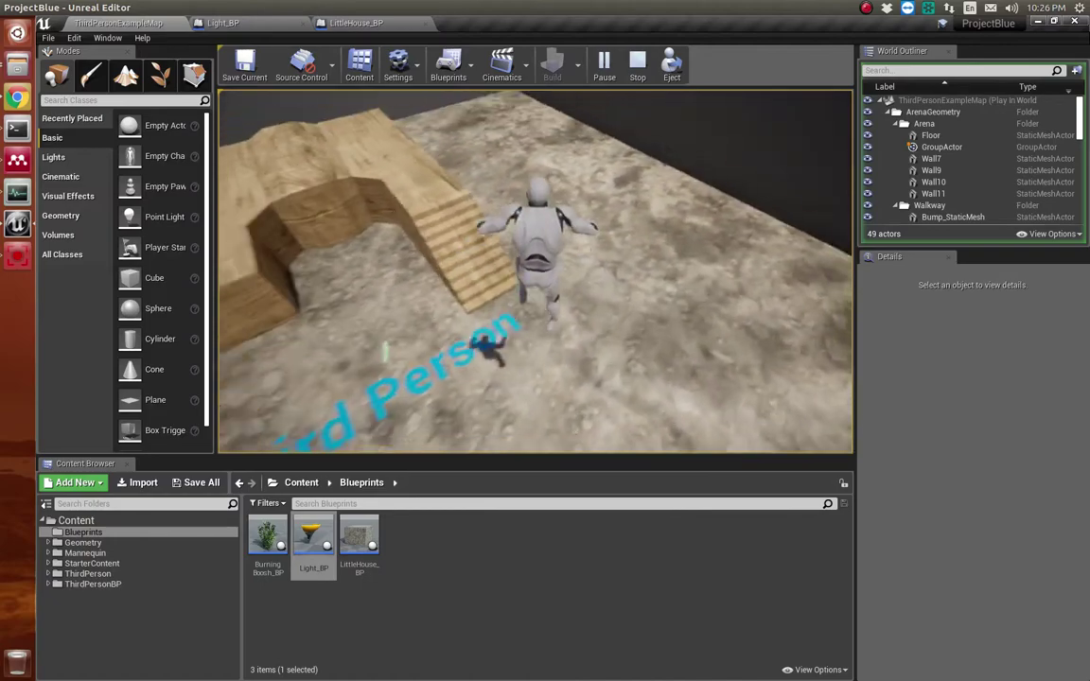
key("w")
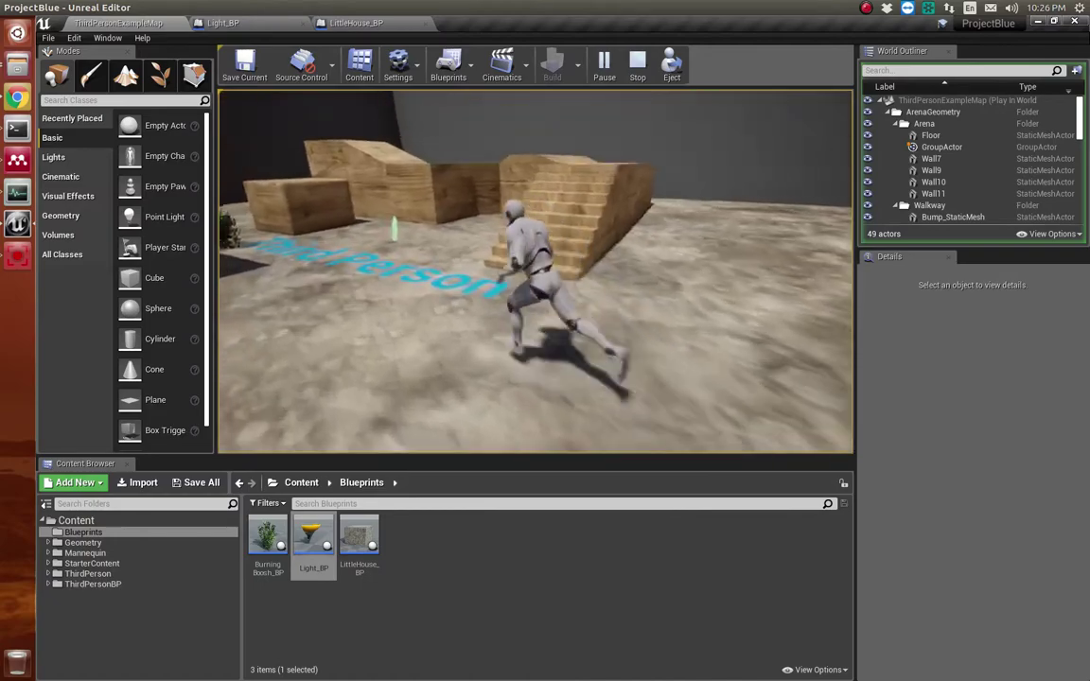
key("w")
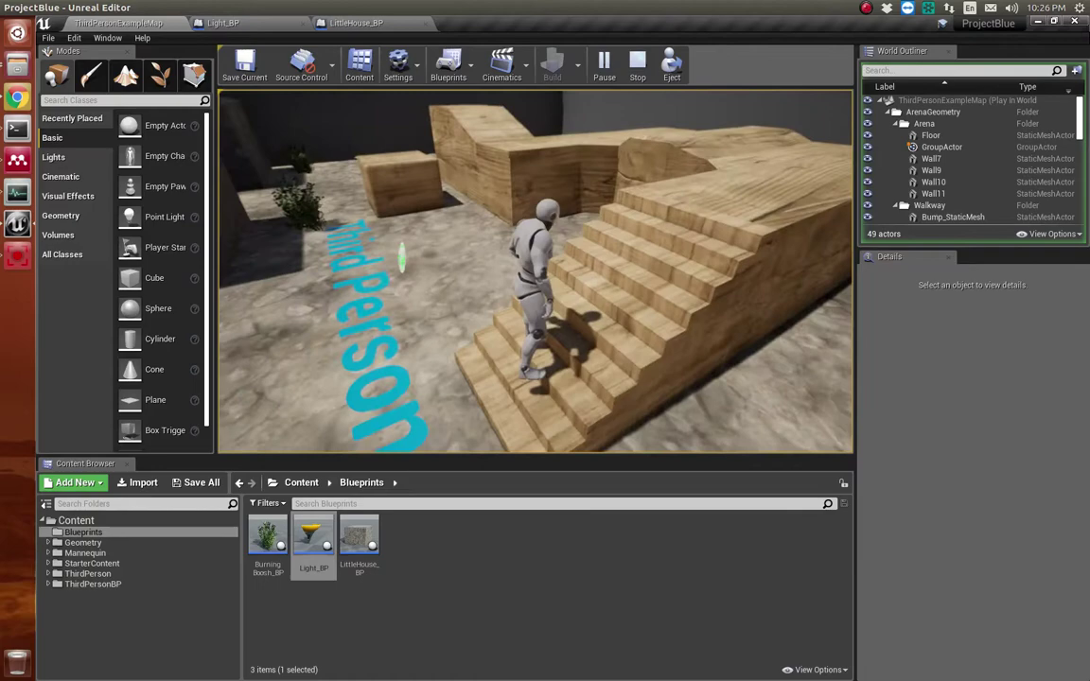
key("w")
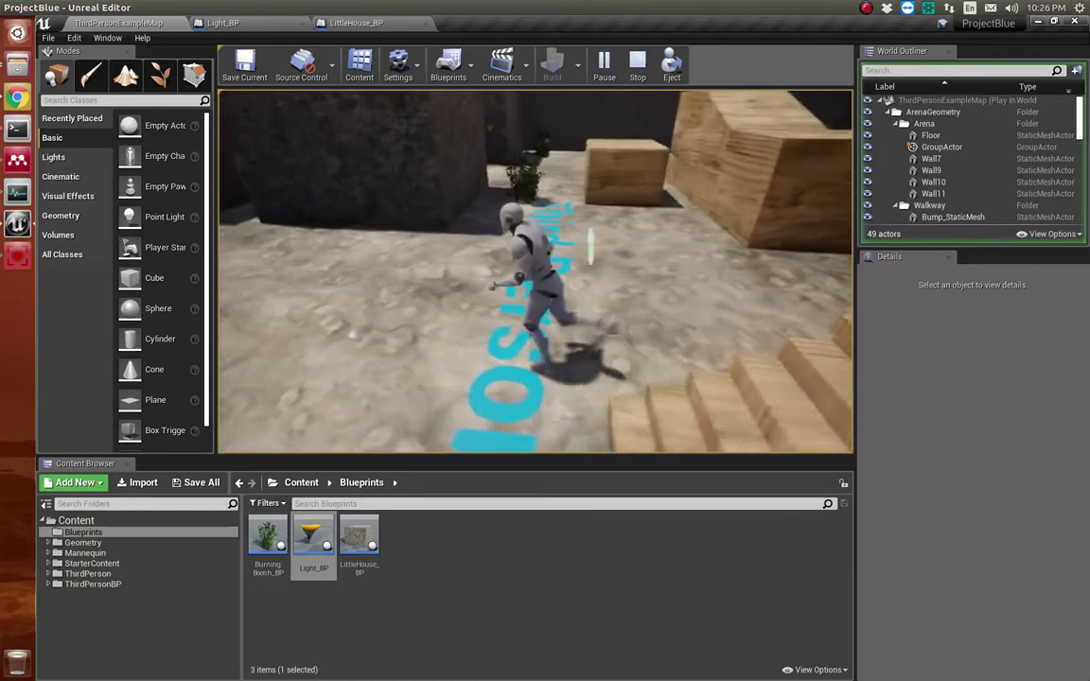
key("w")
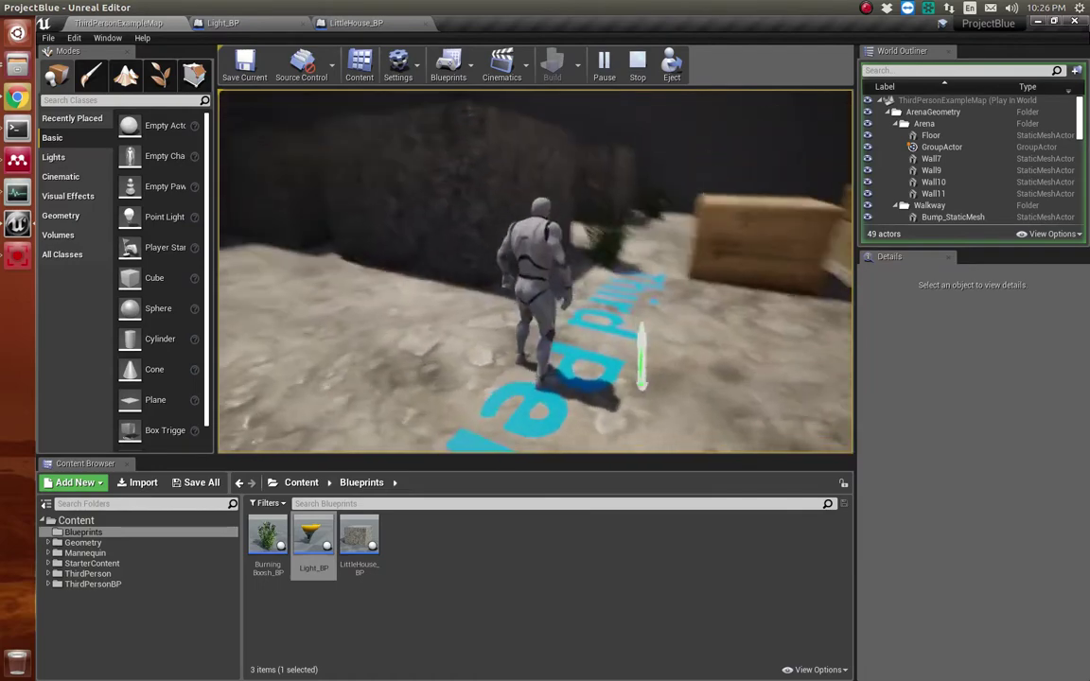
key("Escape")
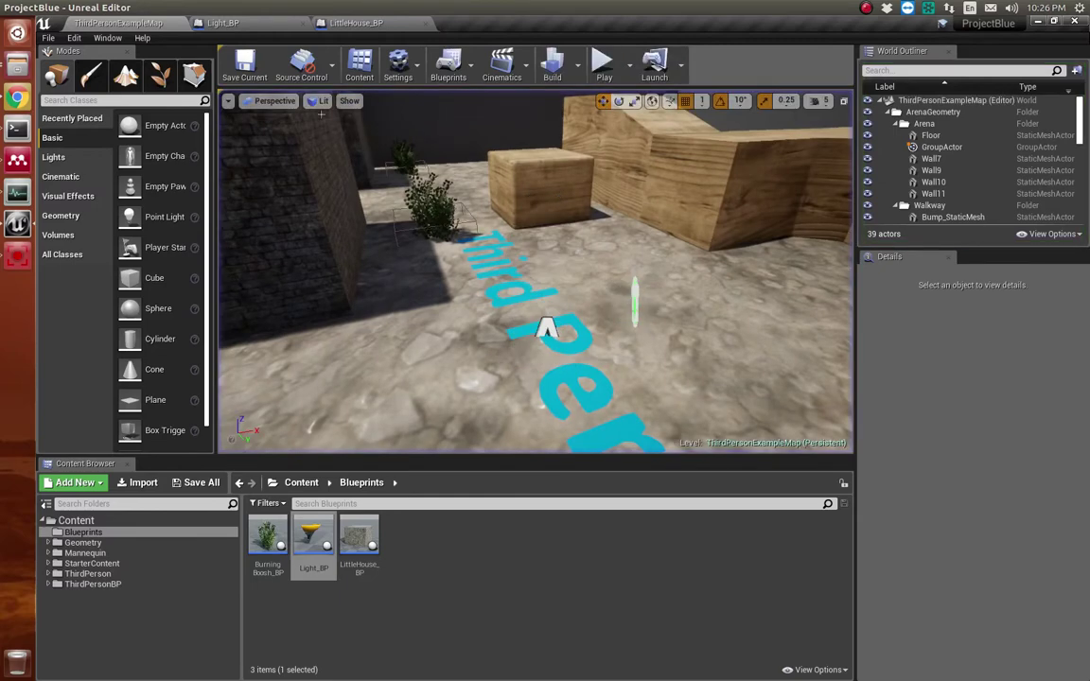
Open Light_BP's Viewport and orbit around its lamp fixture and trigger box.
left_click(230, 25)
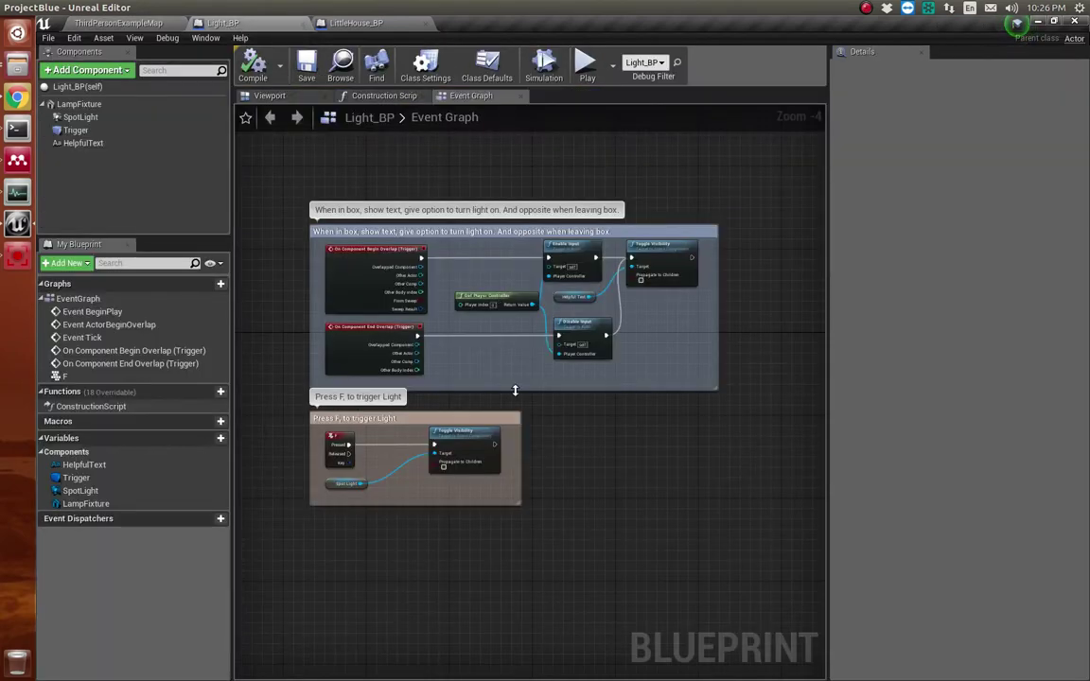
left_click(269, 96)
left_click_drag(631, 432, 464, 430)
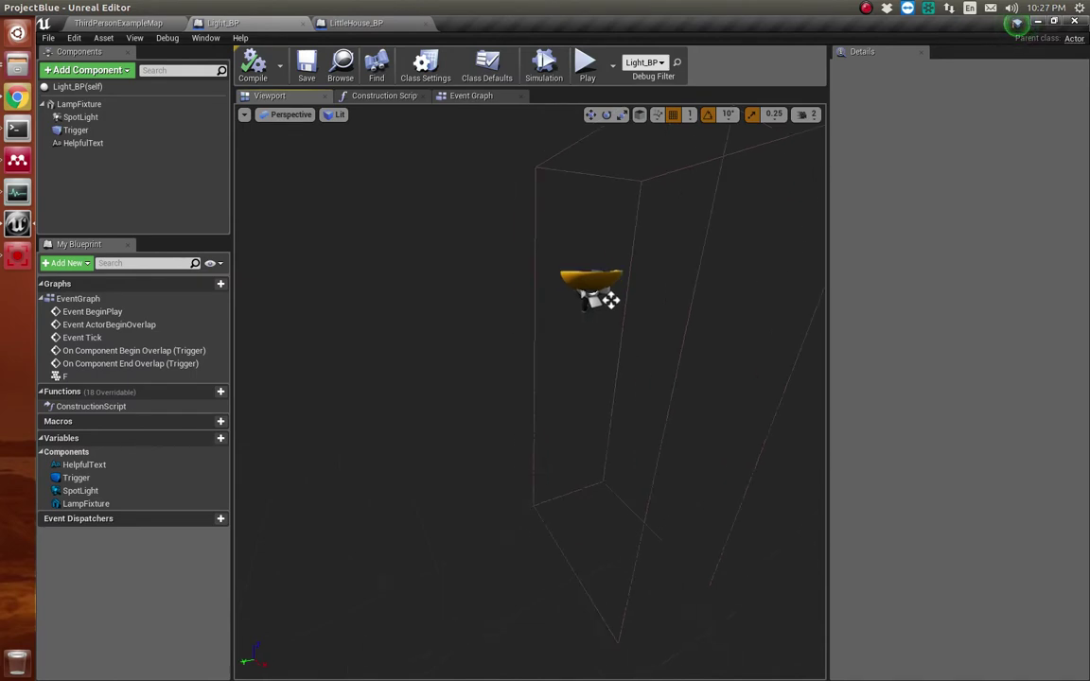
mouse_move(463, 430)
left_mouse_down()
mouse_move(473, 430)
mouse_move(445, 431)
mouse_move(441, 406)
mouse_move(437, 444)
mouse_move(425, 388)
mouse_move(454, 399)
left_mouse_up()
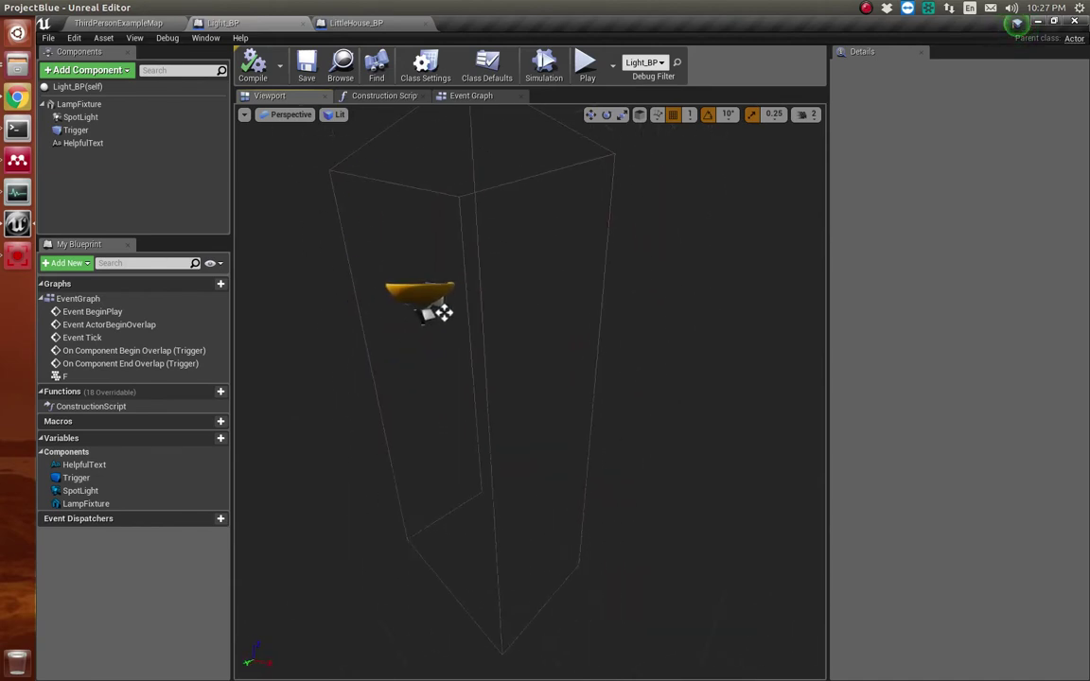
Inspect Light_BP's SpotLight, Trigger and HelpfulText components.
left_click(78, 117)
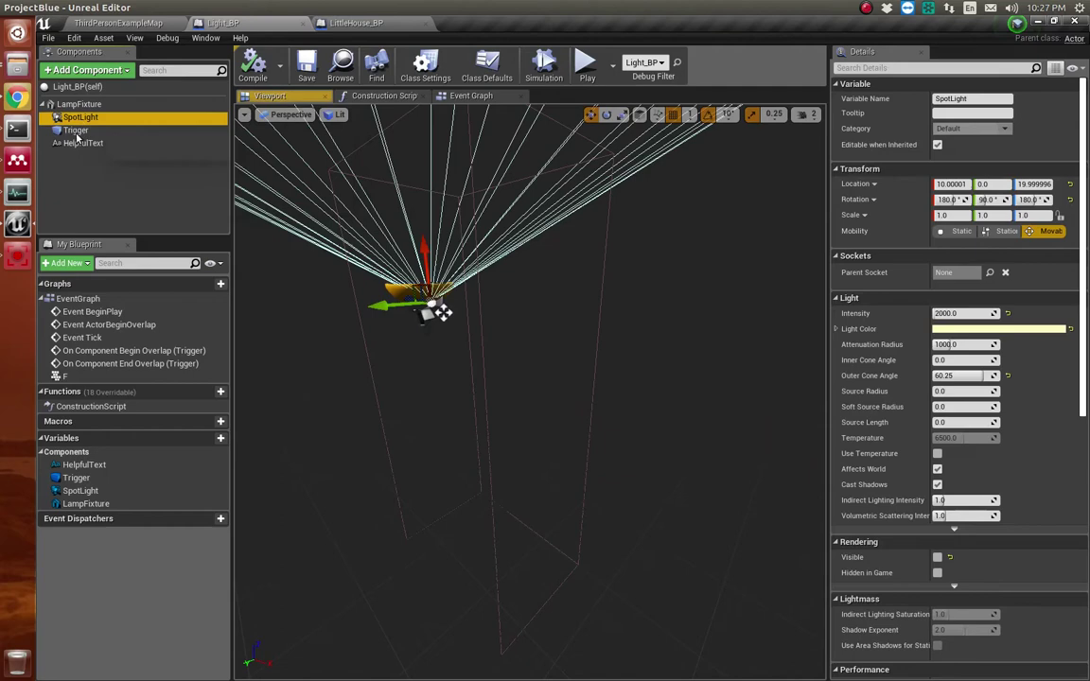
left_click(68, 131)
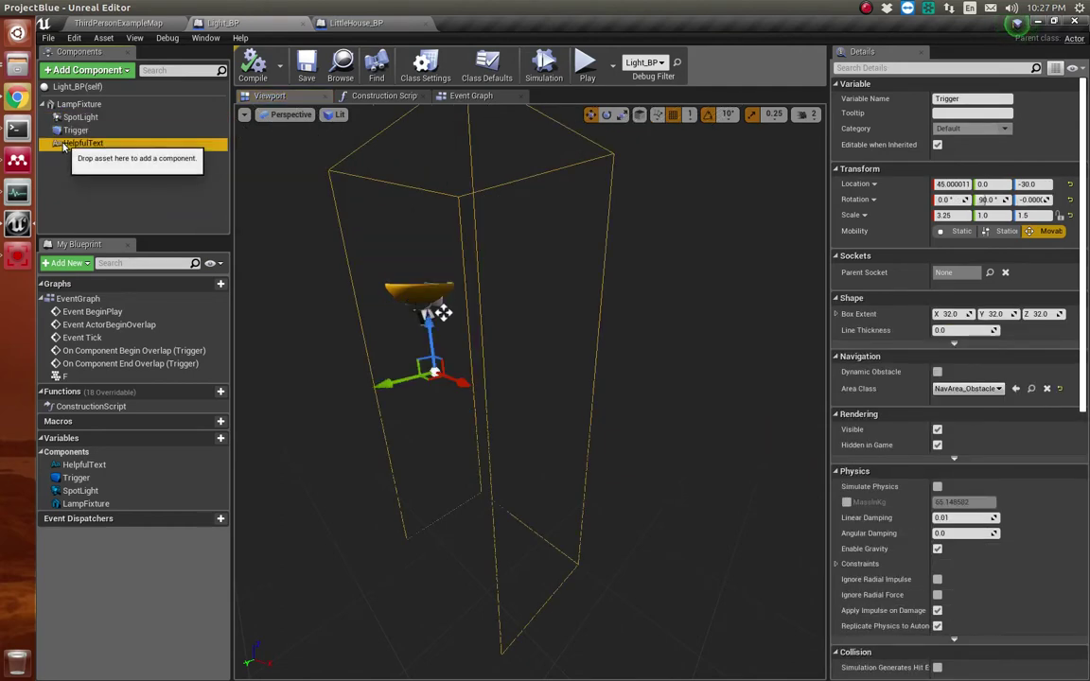
left_click(76, 143)
Open LittleHouse_BP, fly through the doorway to inspect its light, then view the Construction Script.
left_click(346, 29)
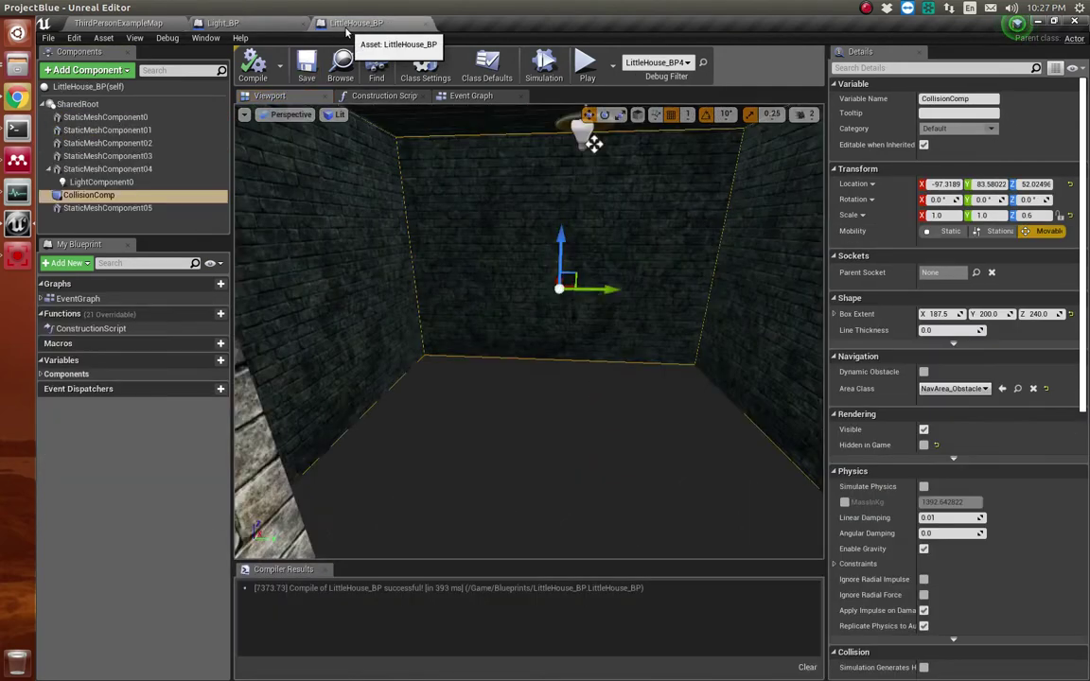
left_click_drag(572, 304, 568, 369)
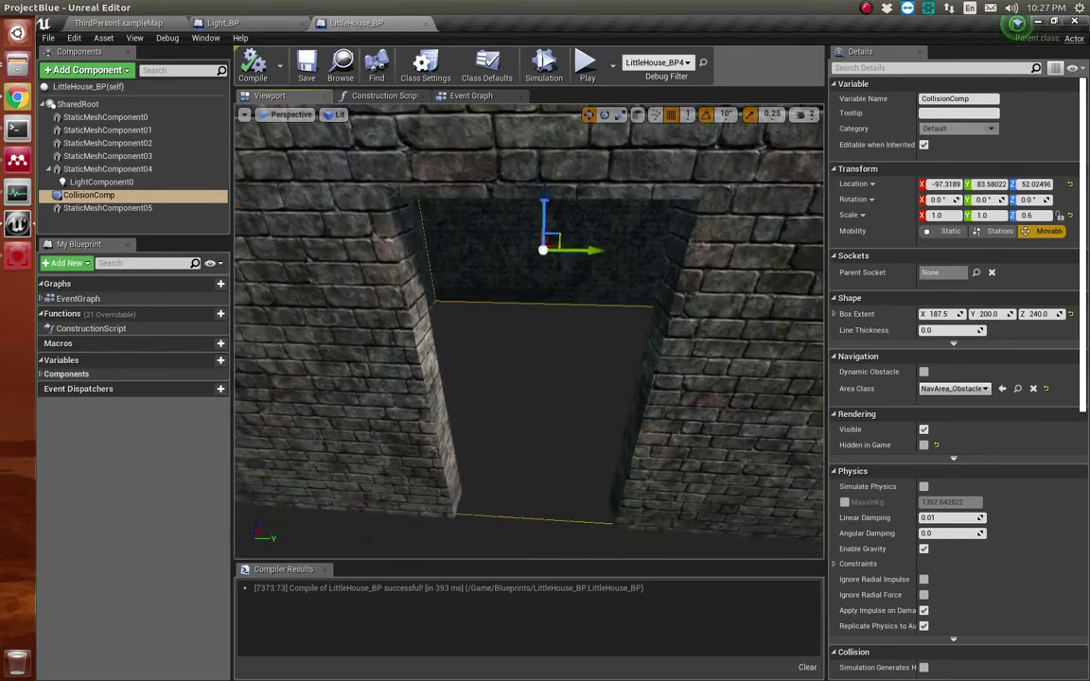
mouse_move(548, 283)
left_mouse_down()
mouse_move(549, 218)
mouse_move(529, 303)
mouse_move(525, 236)
mouse_move(498, 425)
mouse_move(555, 280)
mouse_move(553, 301)
mouse_move(564, 287)
left_mouse_up()
left_click(562, 285)
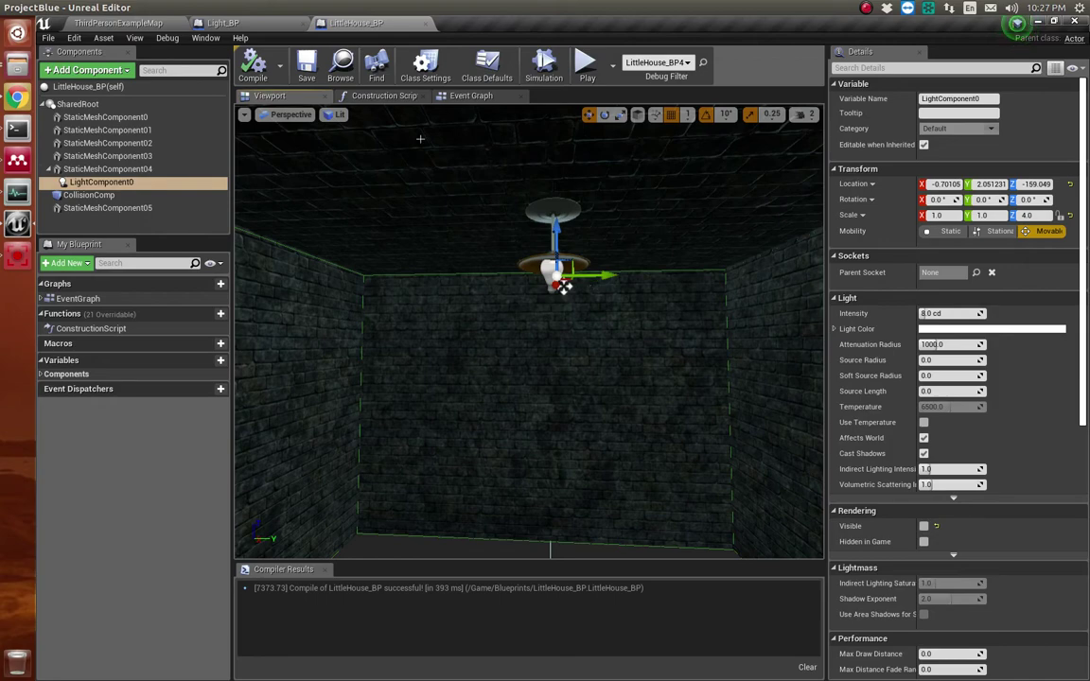
left_click(358, 96)
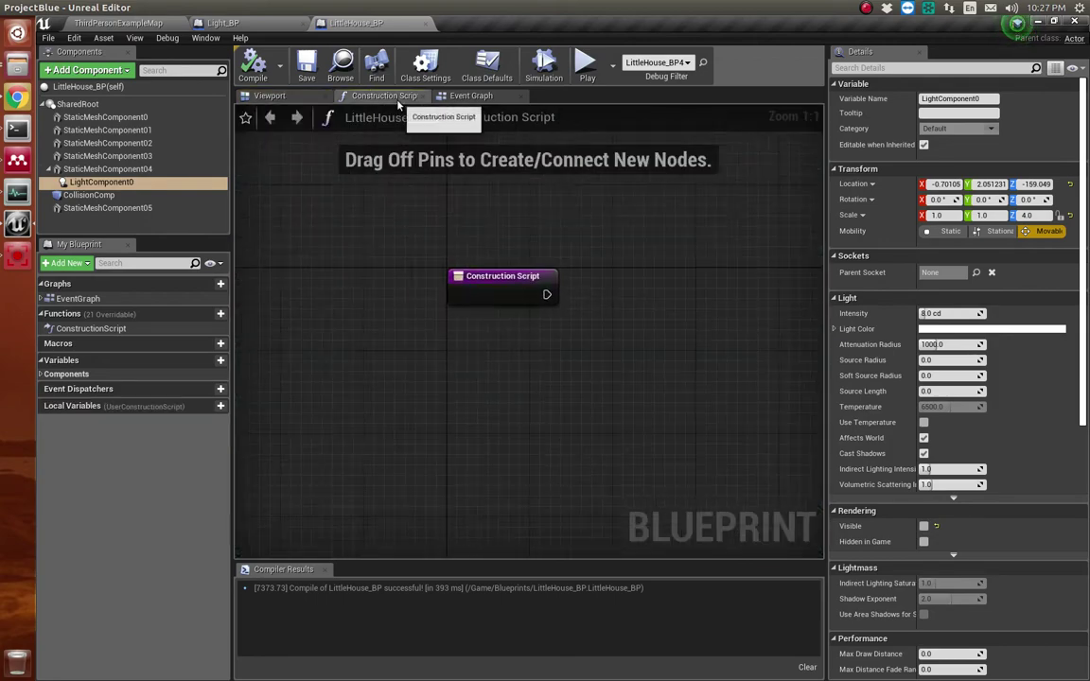
Check LittleHouse_BP's overlap logic in the Event Graph, then fly the 3D preview around the doorway.
left_click(464, 95)
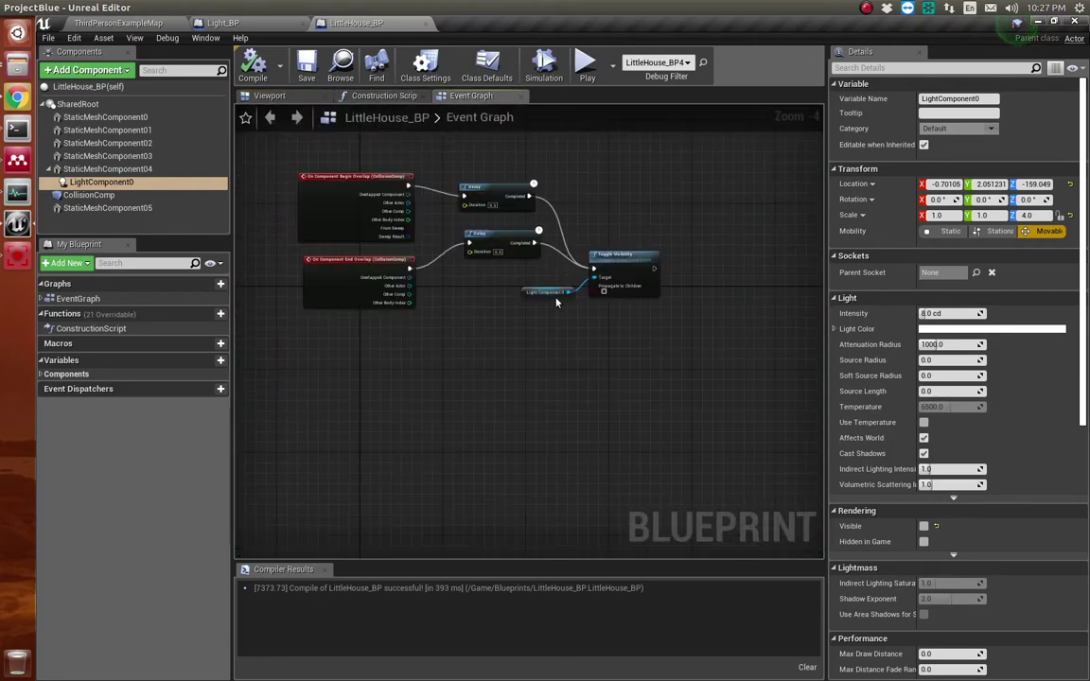
left_click(252, 97)
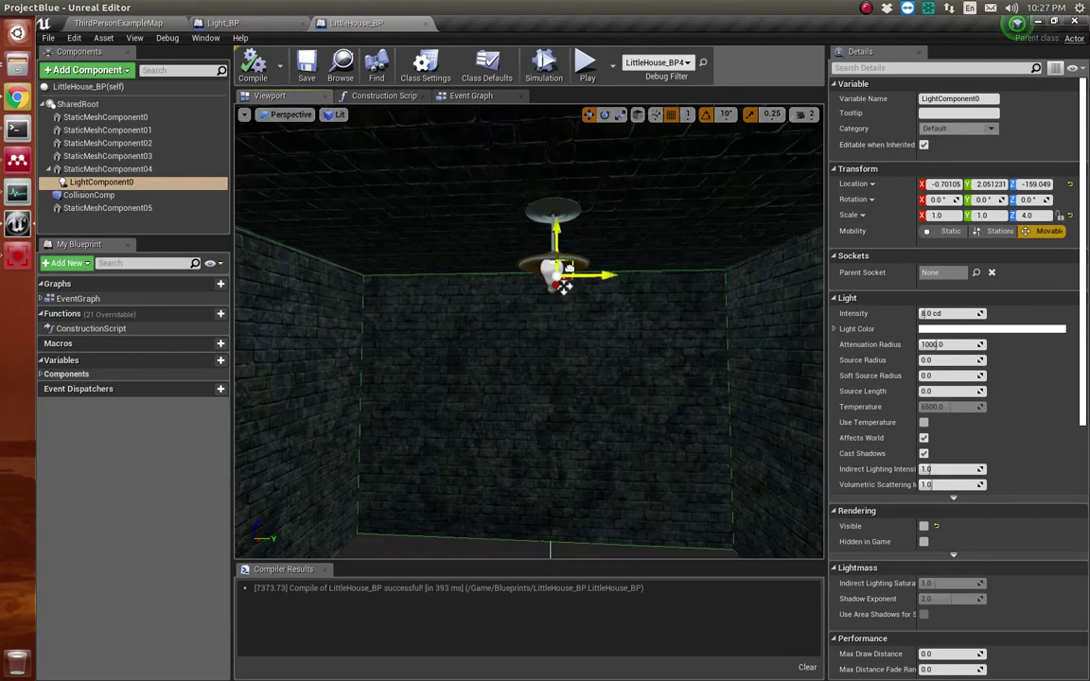
mouse_move(563, 287)
right_mouse_down()
mouse_move(568, 378)
mouse_move(572, 284)
right_mouse_up()
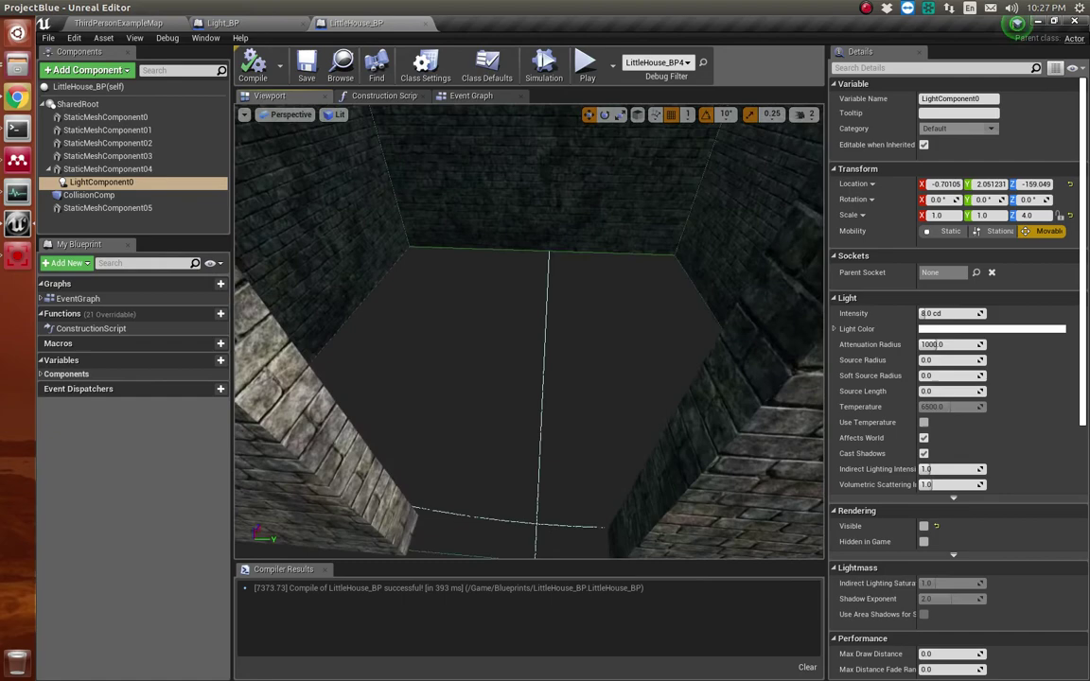
right_click_drag(624, 159, 561, 281)
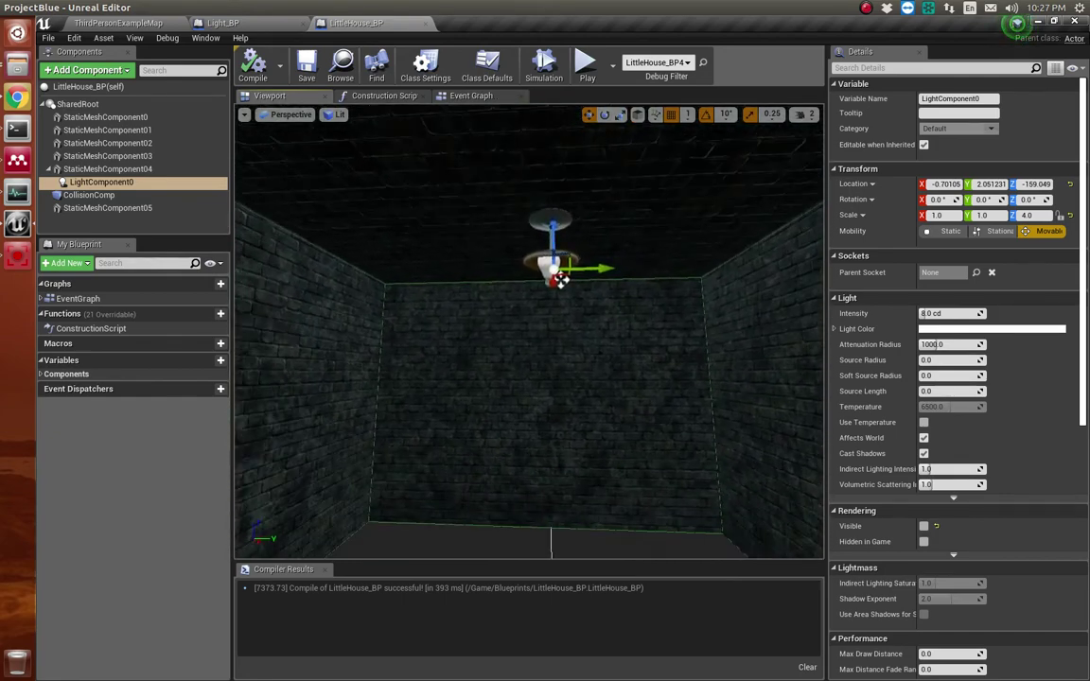
mouse_move(561, 279)
right_mouse_down()
mouse_move(520, 267)
mouse_move(515, 179)
mouse_move(525, 218)
right_mouse_up()
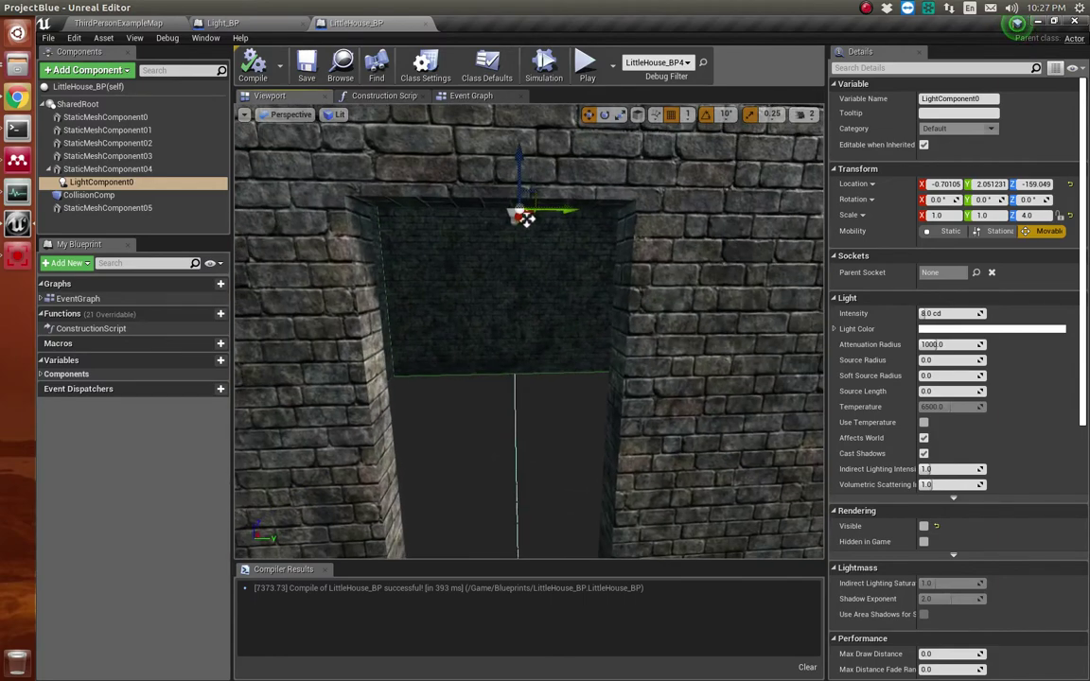
mouse_move(525, 217)
middle_mouse_down()
mouse_move(530, 227)
mouse_move(581, 217)
mouse_move(518, 187)
mouse_move(487, 187)
mouse_move(547, 201)
middle_mouse_up()
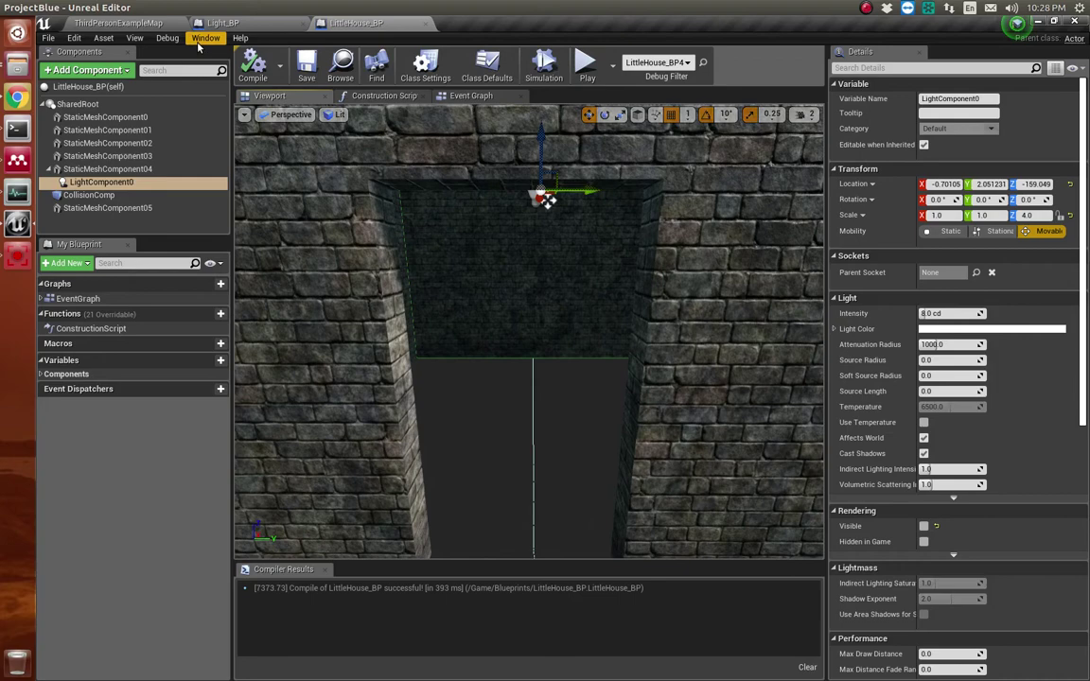
Open BurningBoosh_BP from the Content Browser, view its 3D preview, and return to ThirdPersonExampleMap.
left_click(137, 25)
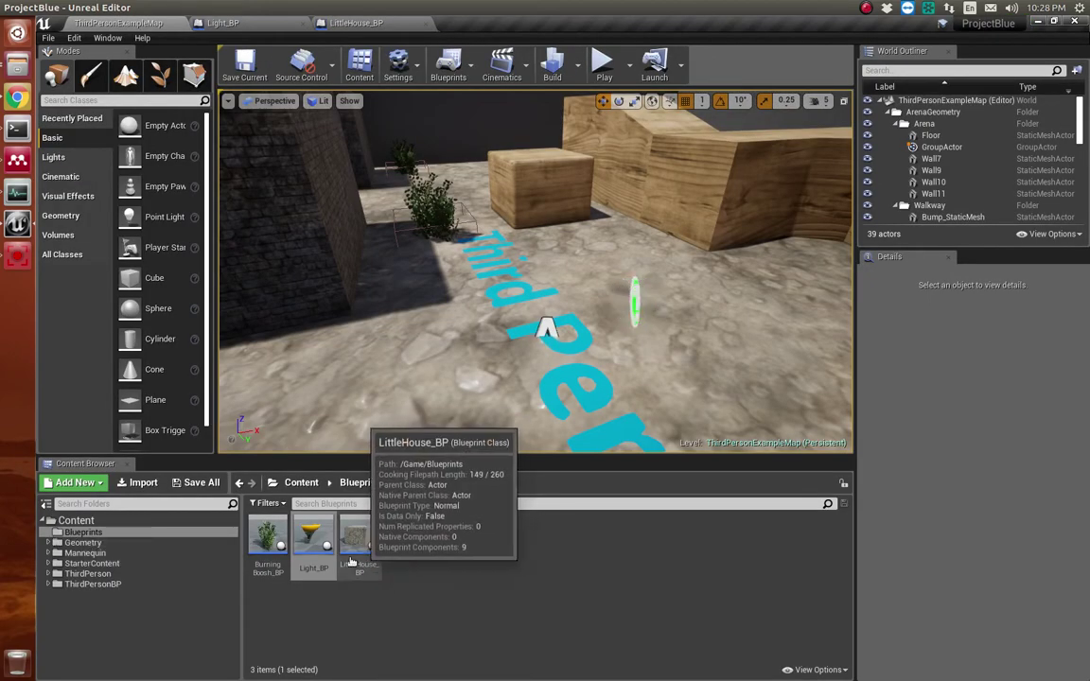
left_click(280, 547)
double_click(280, 547)
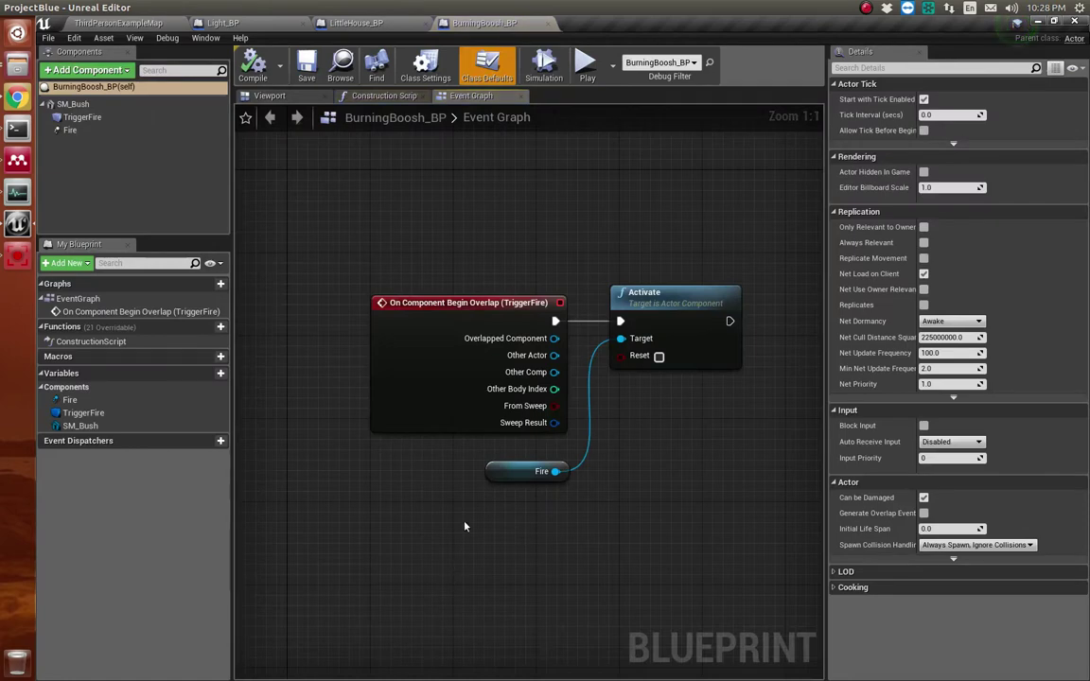
left_click(276, 98)
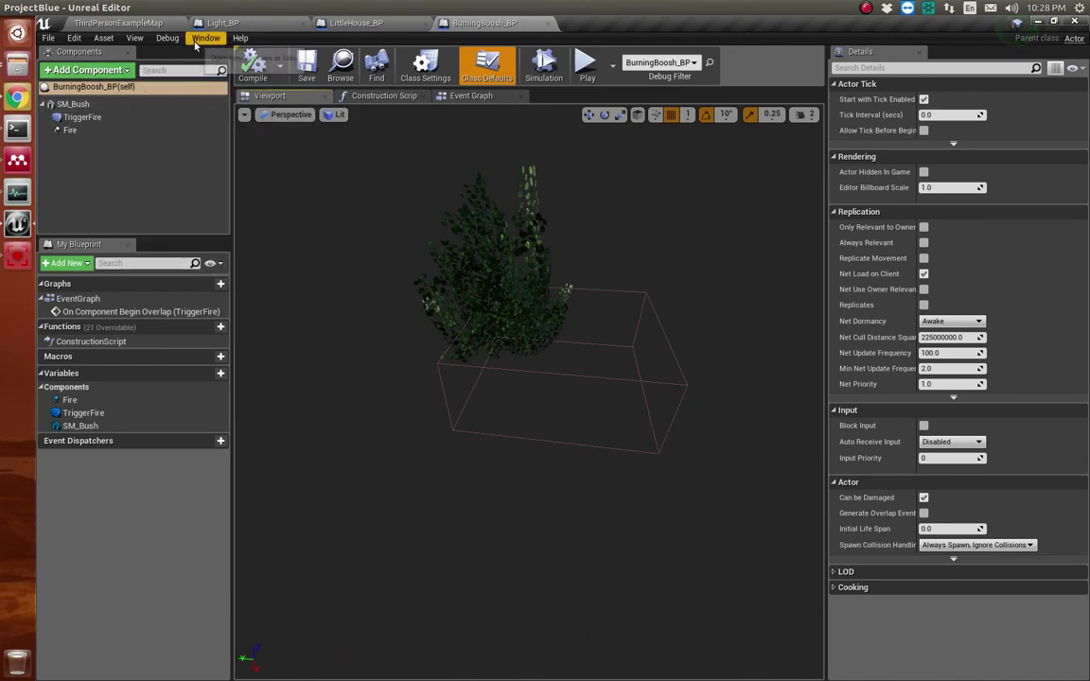
left_click(148, 26)
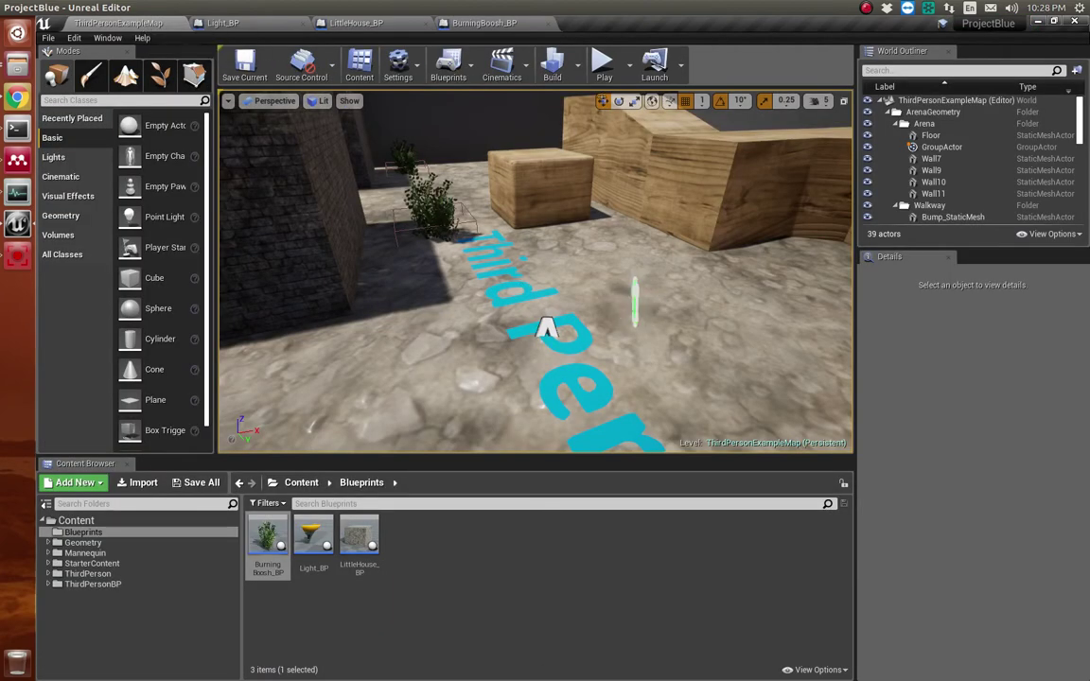
Play the map, walk the character past the bush to ignite it, then run into the corridor.
left_click(602, 103)
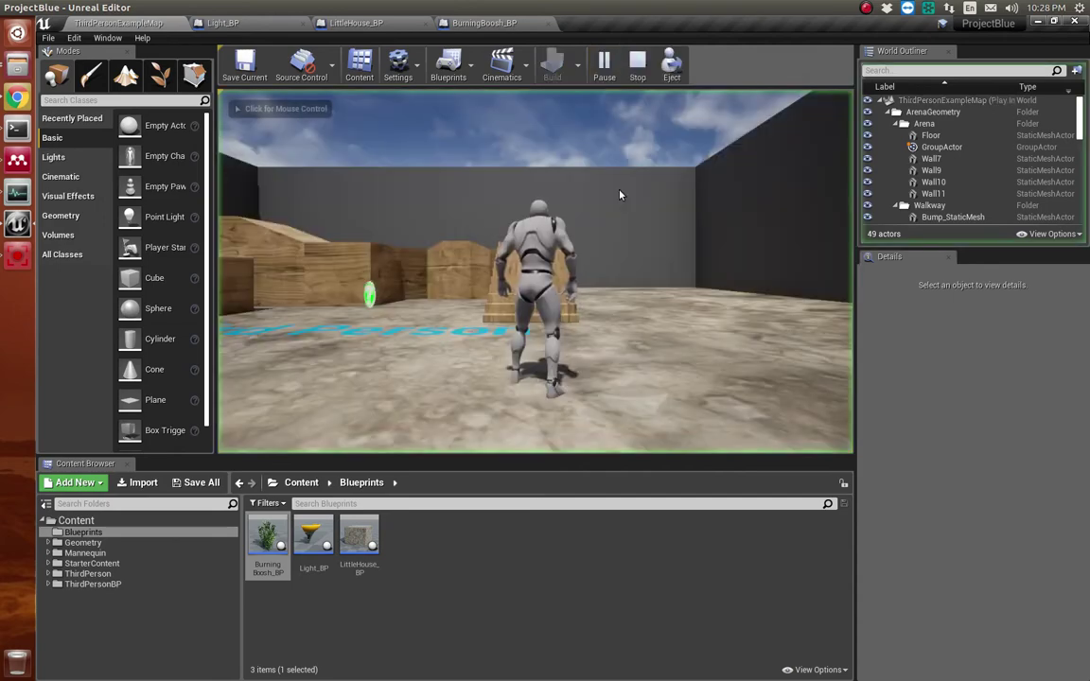
key("w")
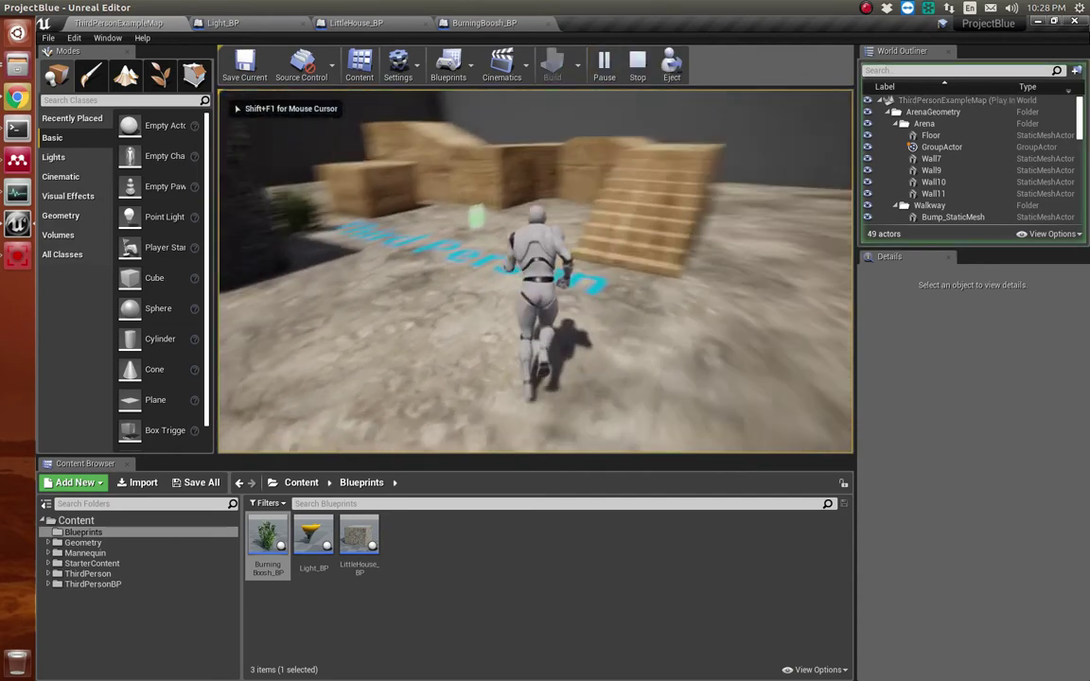
key("w")
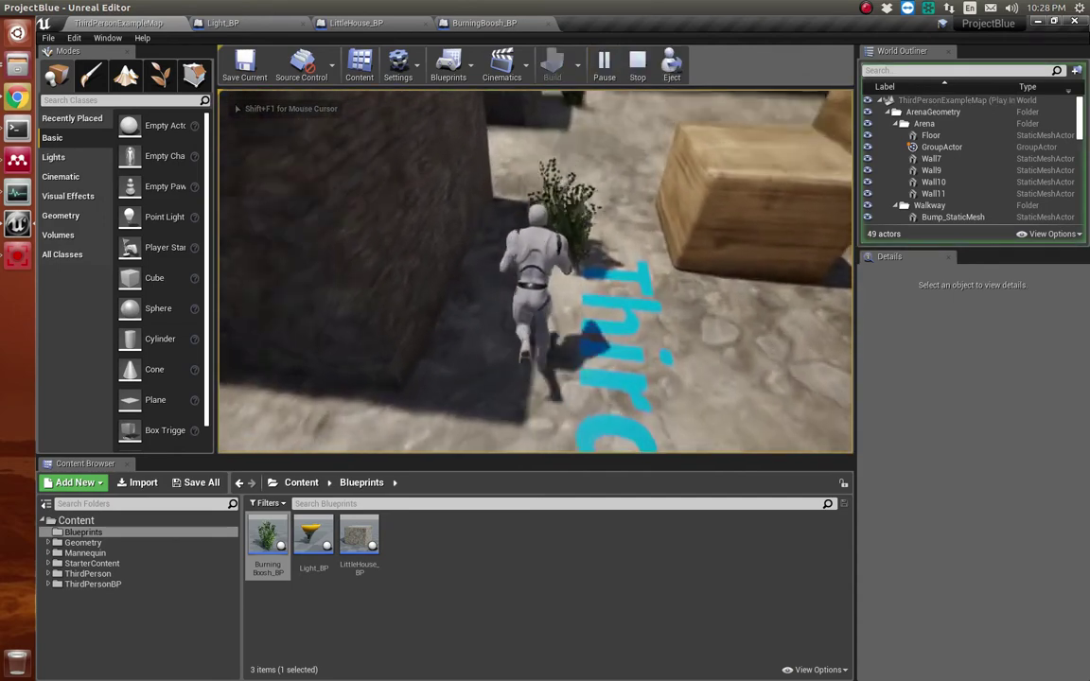
key("w")
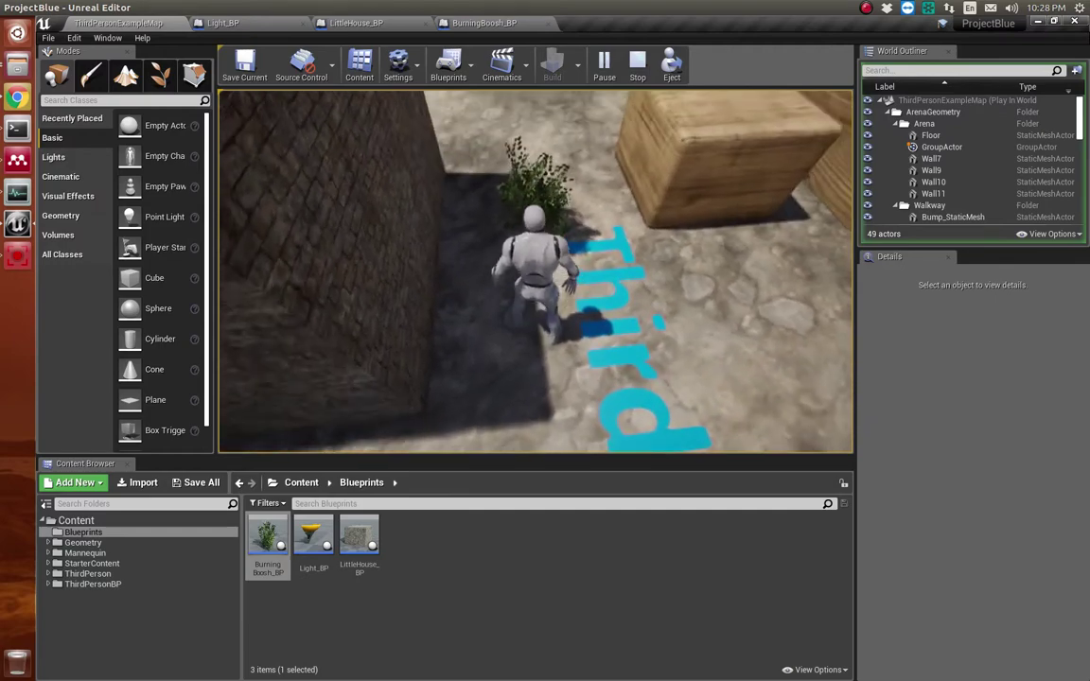
key("w")
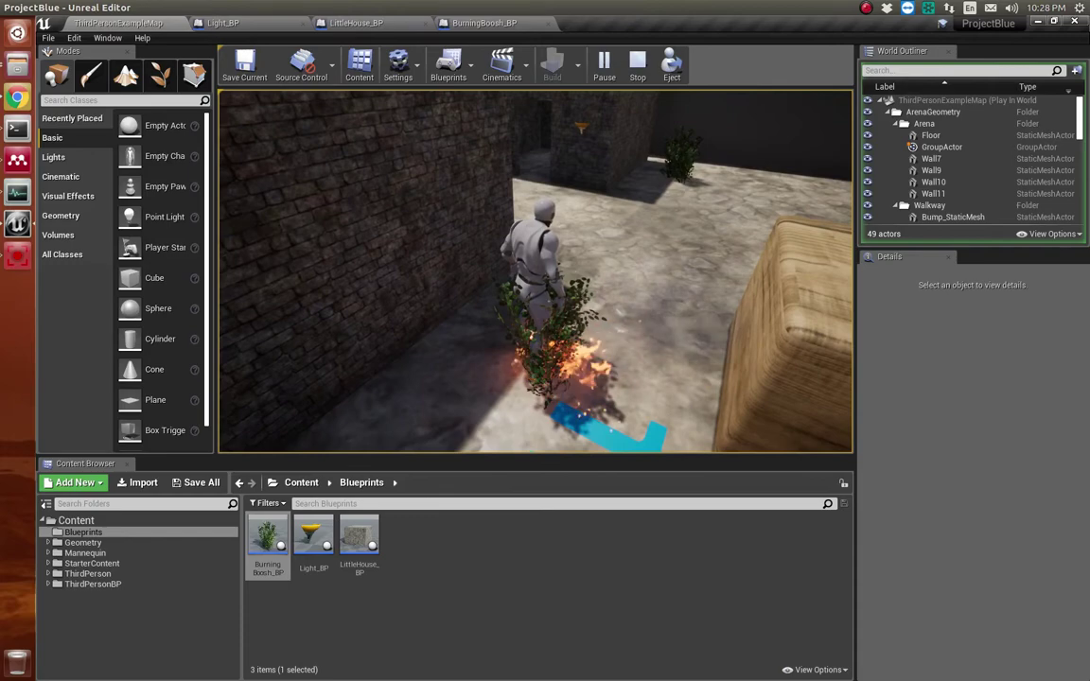
key("w")
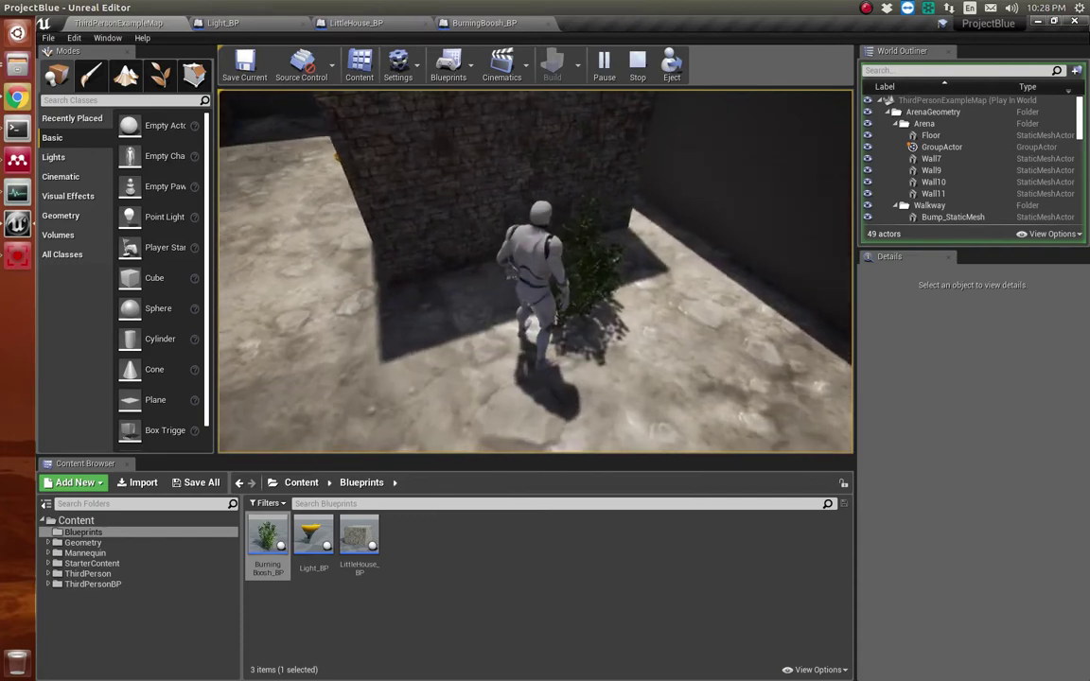
key("w")
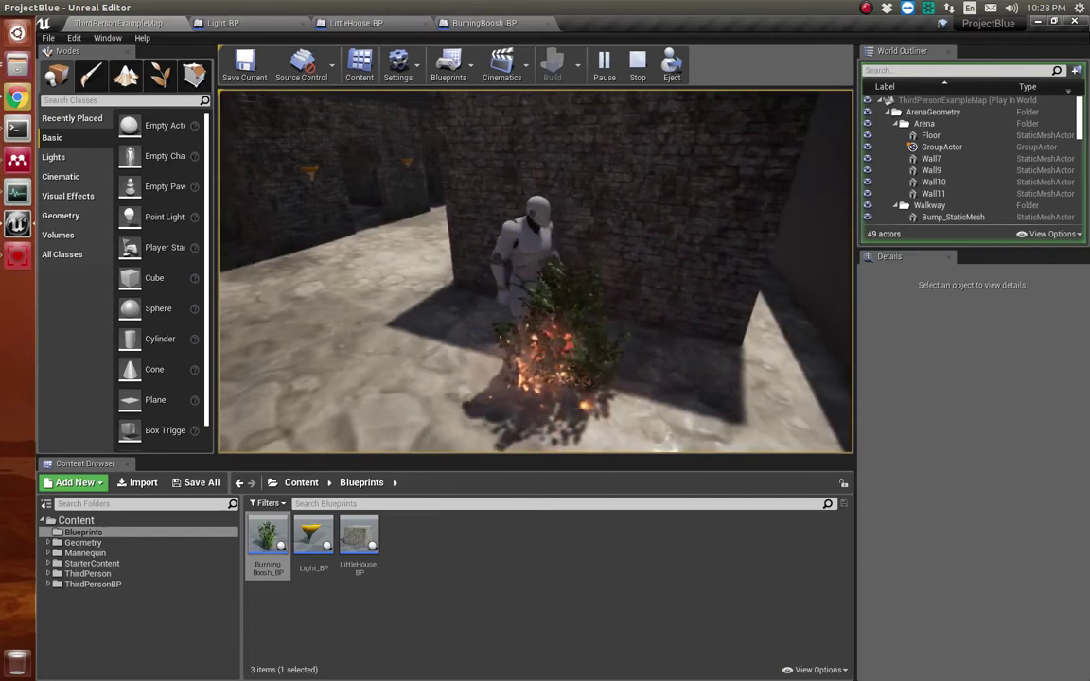
key("w")
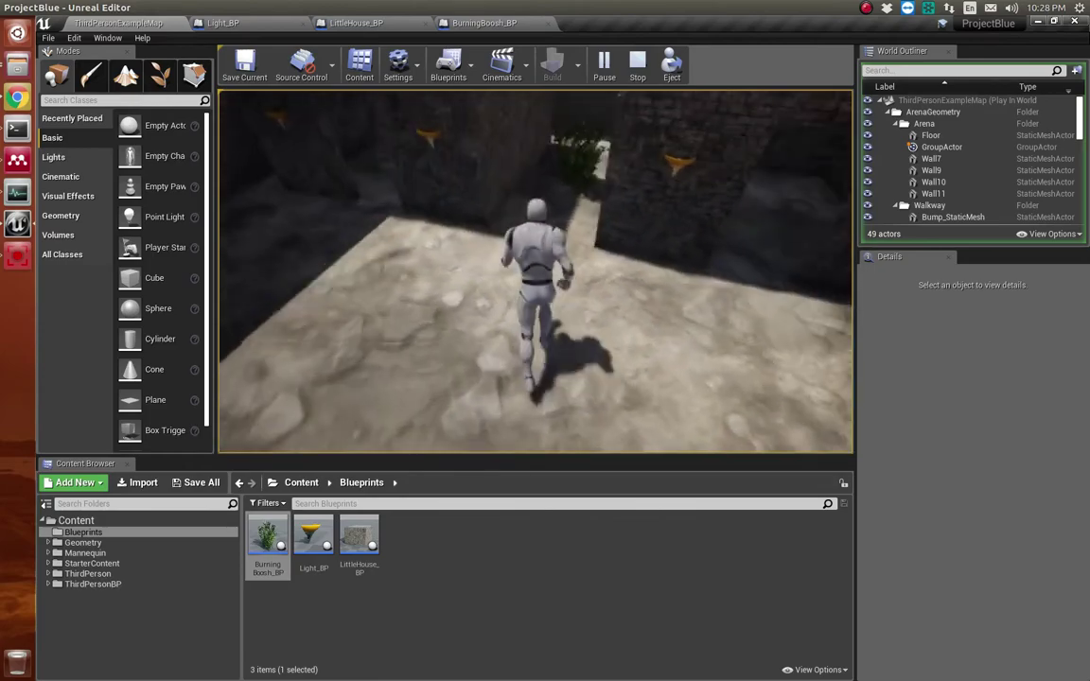
key("w")
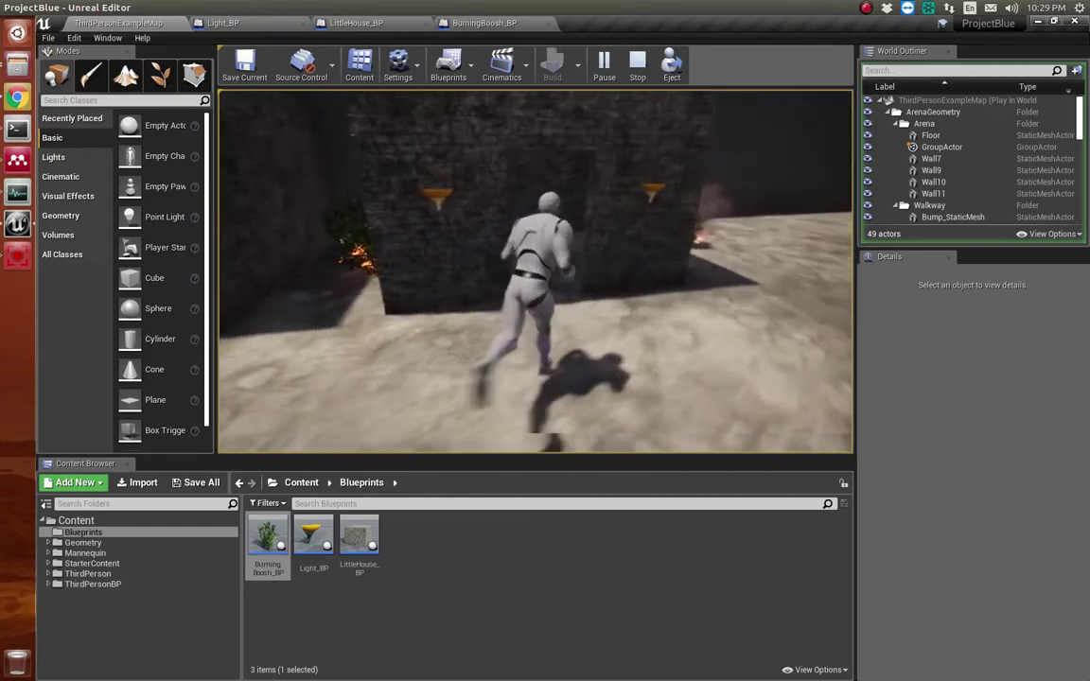
Walk the character into the lit little house and back out, then jump onto the wooden blocks.
key("w")
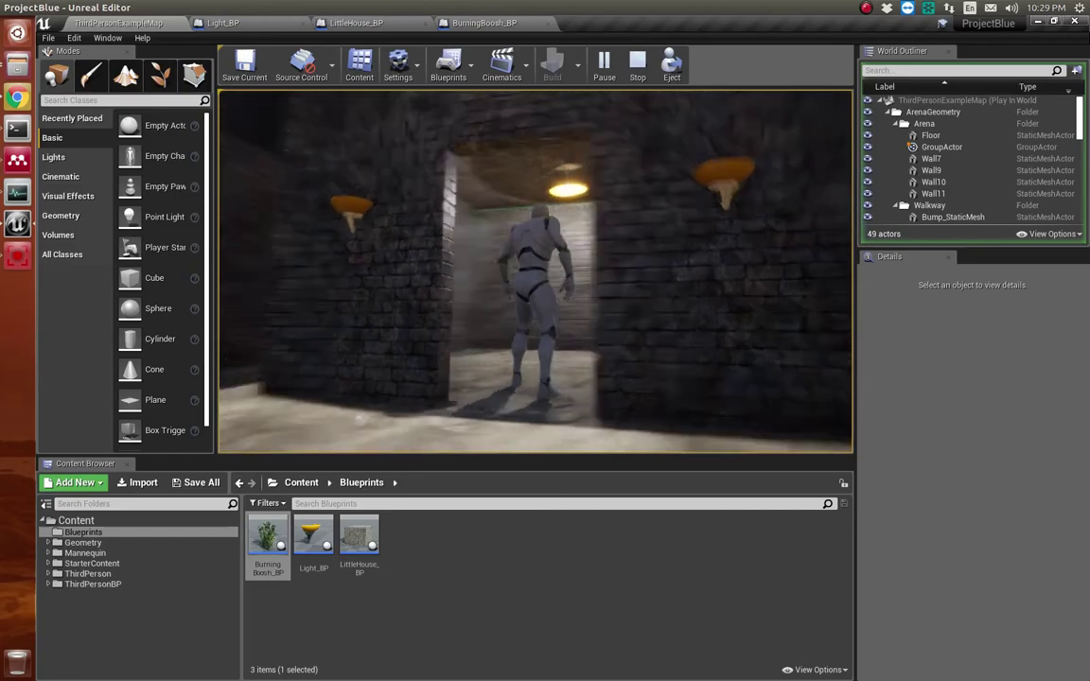
key("w")
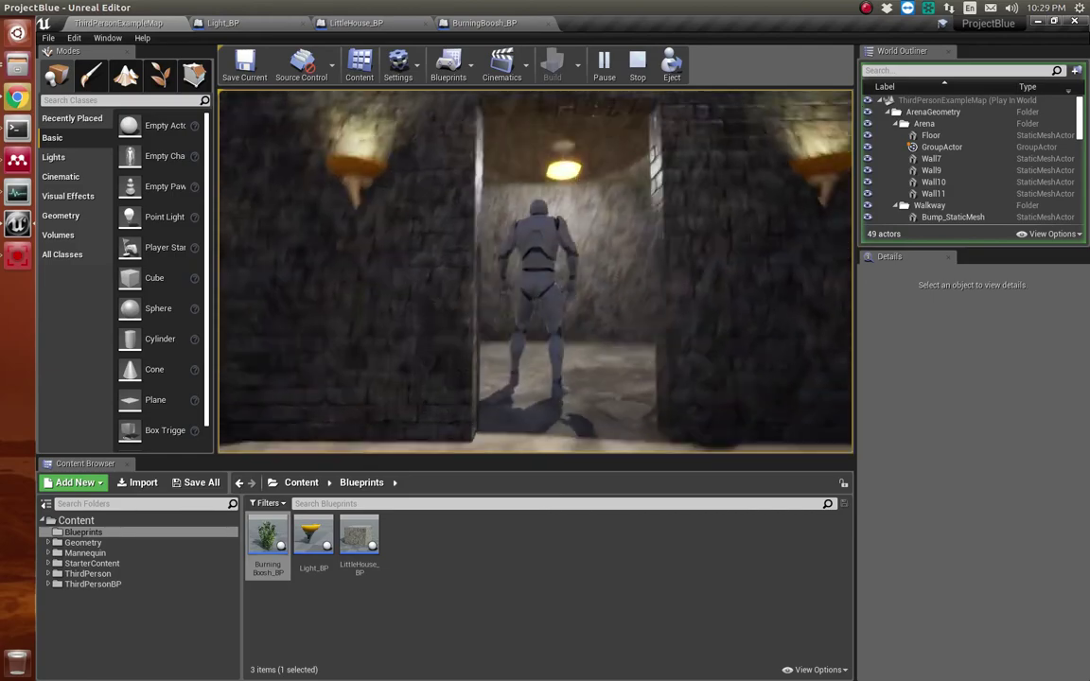
key("s")
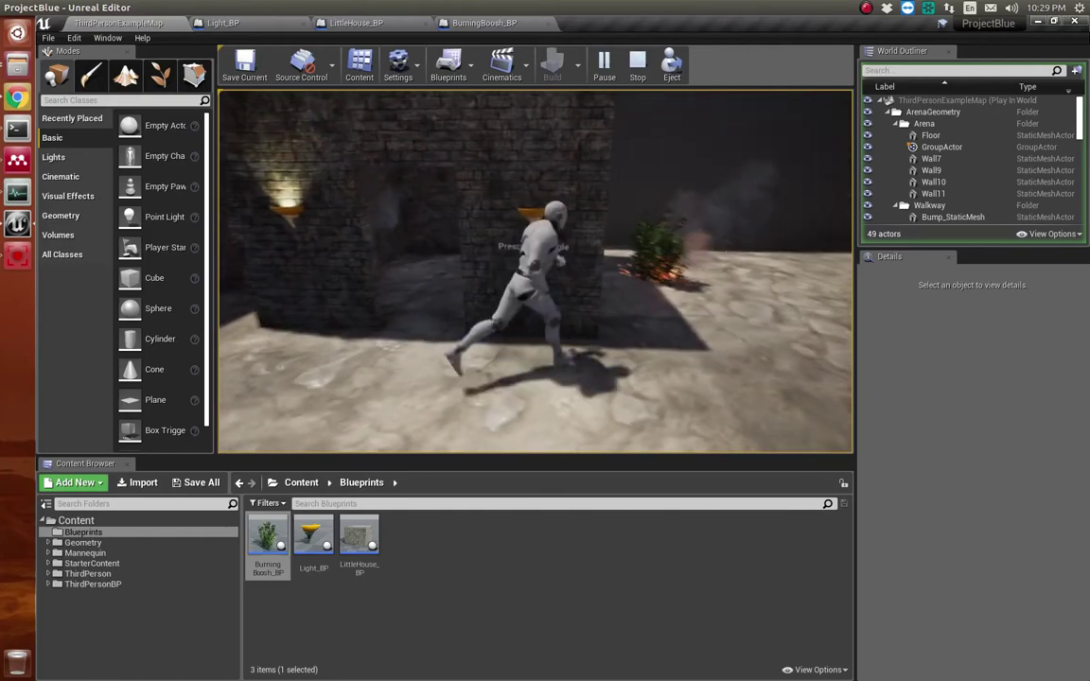
key("w")
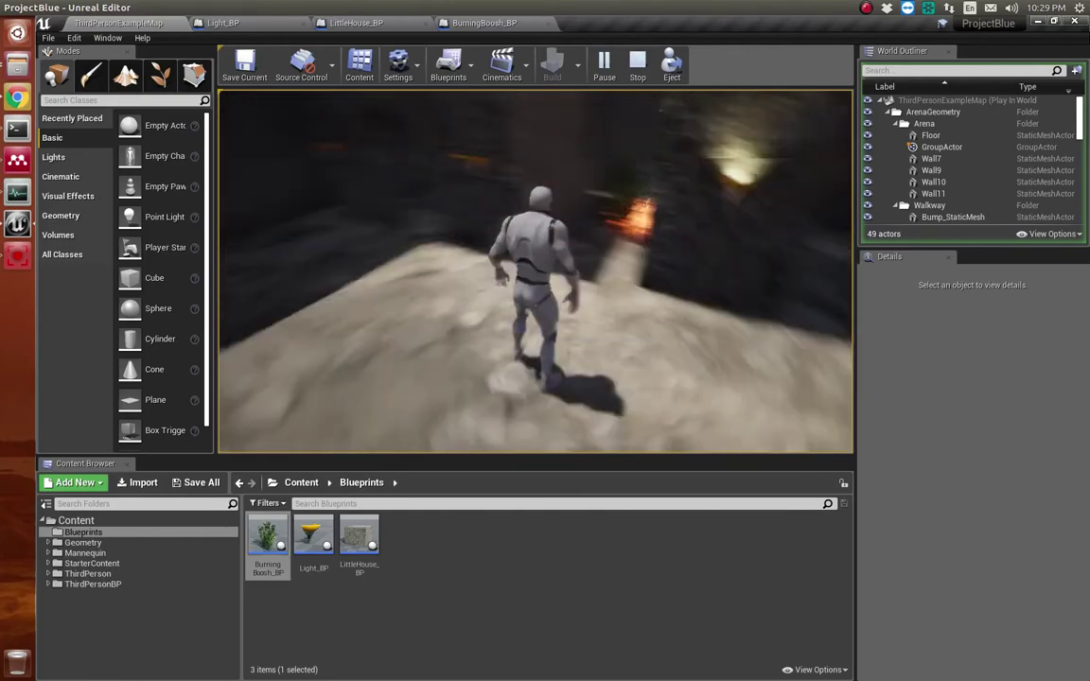
key("a")
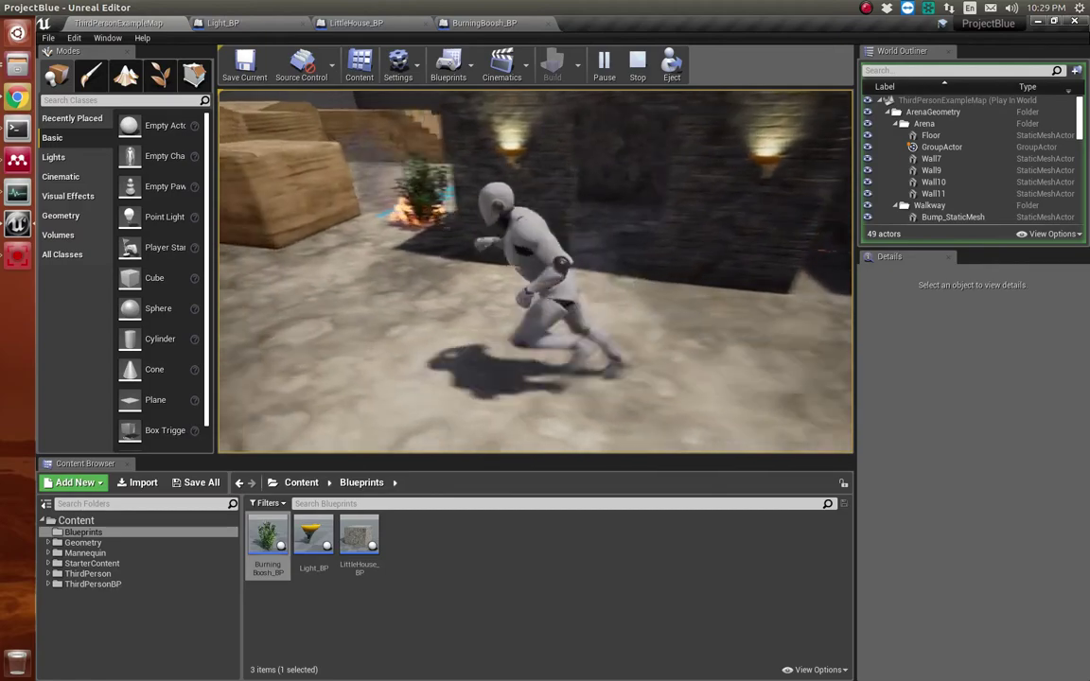
key("w")
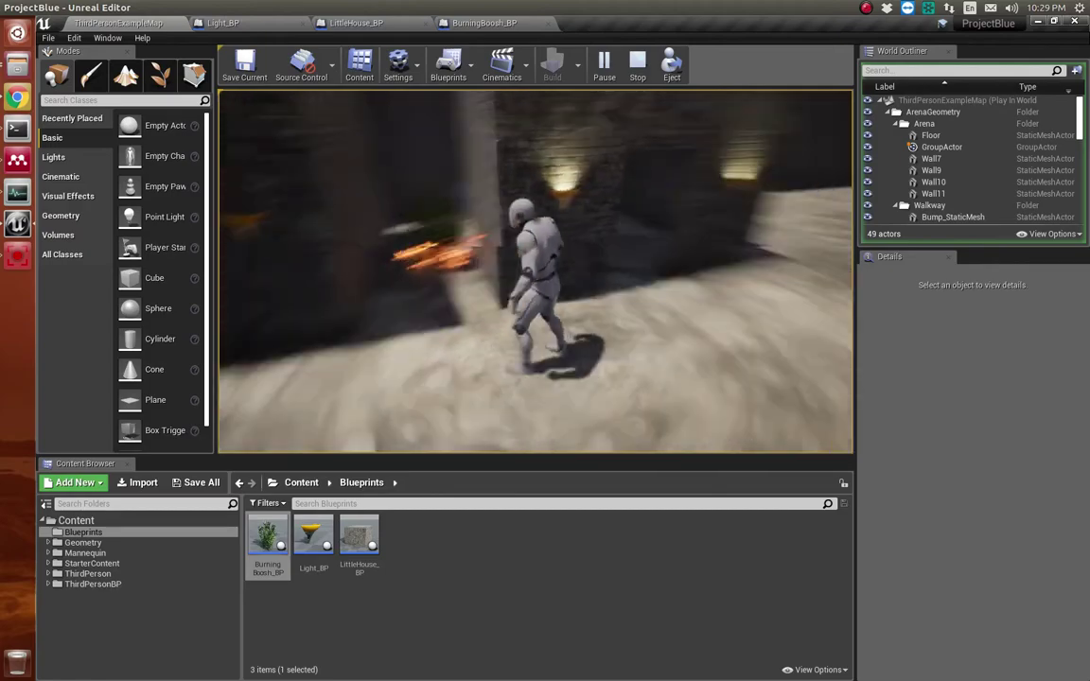
key("space")
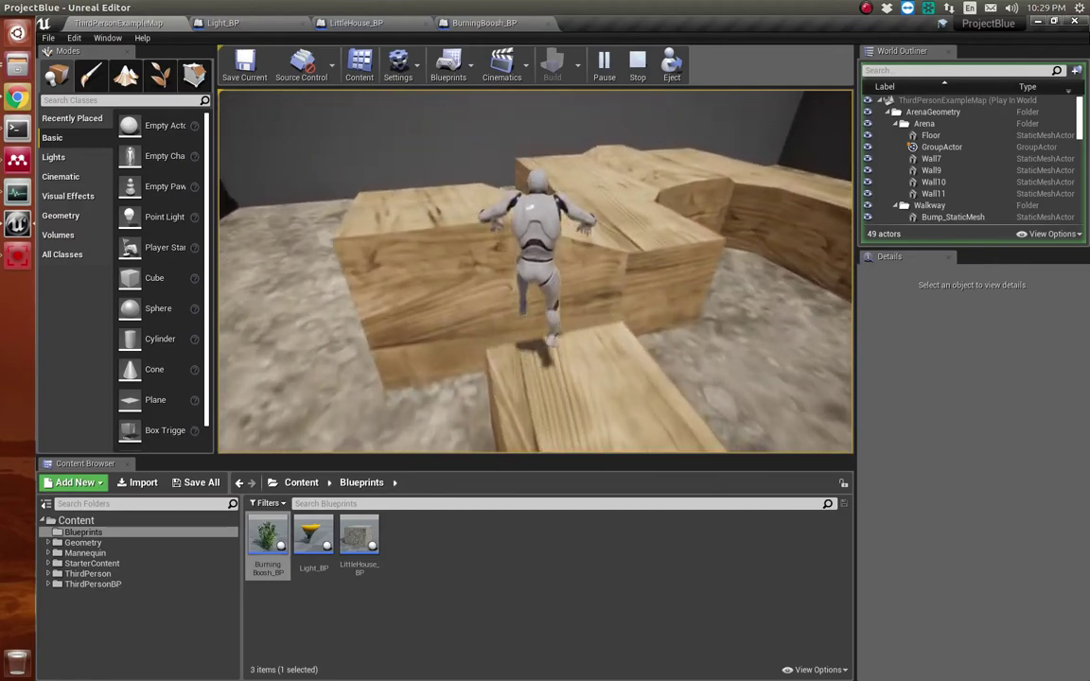
key("w")
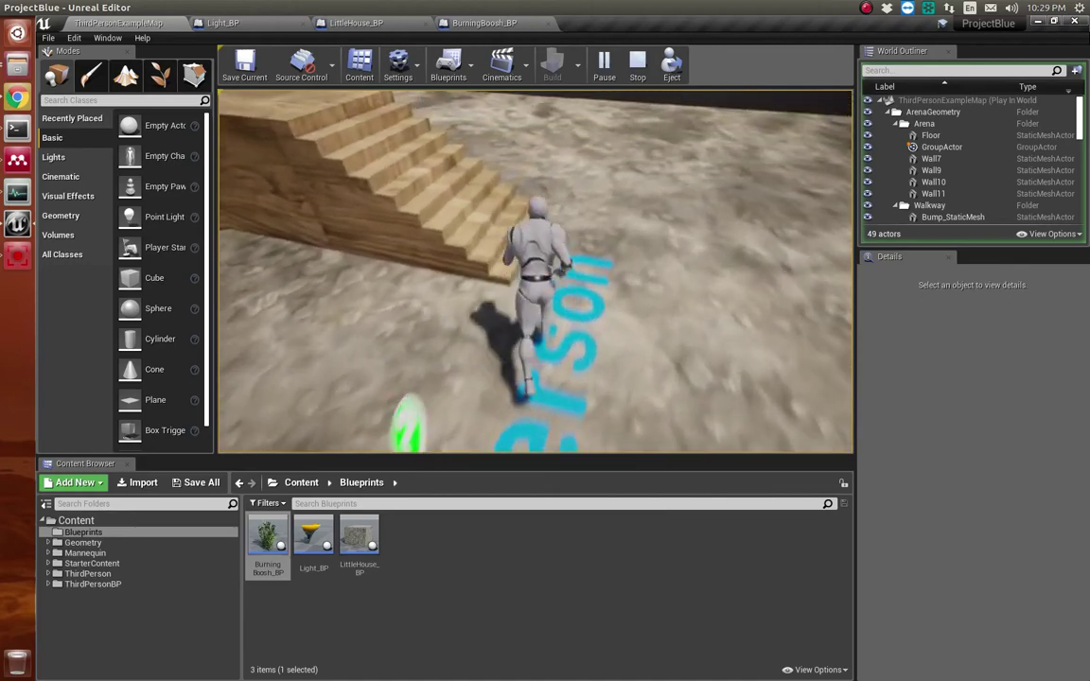